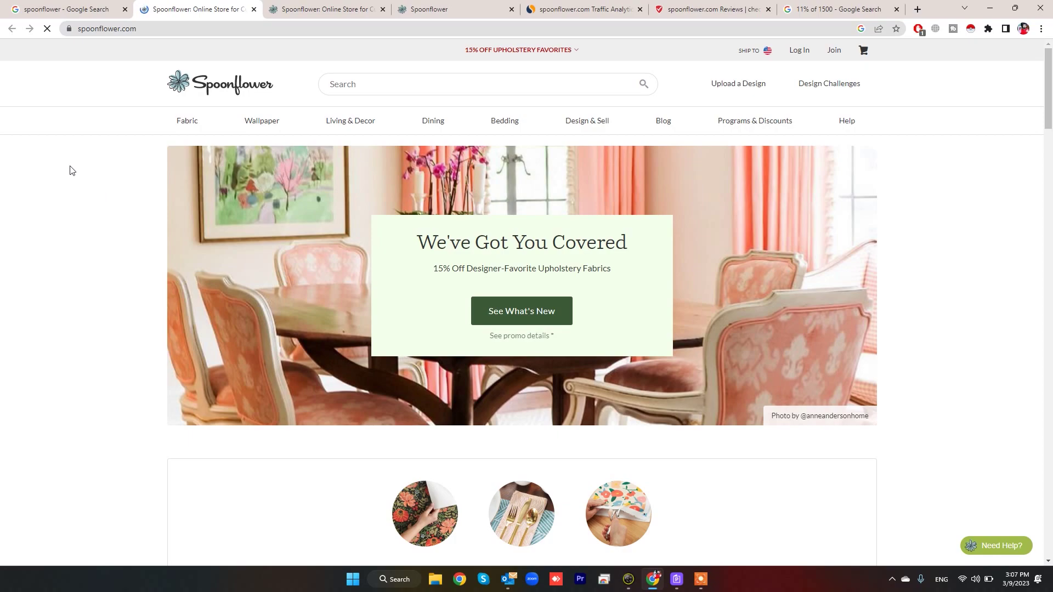
Look over the Spoonflower homepage from the main promotion through the featured collections and wall hangings.
{"action": "scroll", "coordinate": [75, 204], "scroll_direction": "down", "scroll_amount": 2}
{"action": "scroll", "coordinate": [75, 204], "scroll_direction": "down", "scroll_amount": 2}
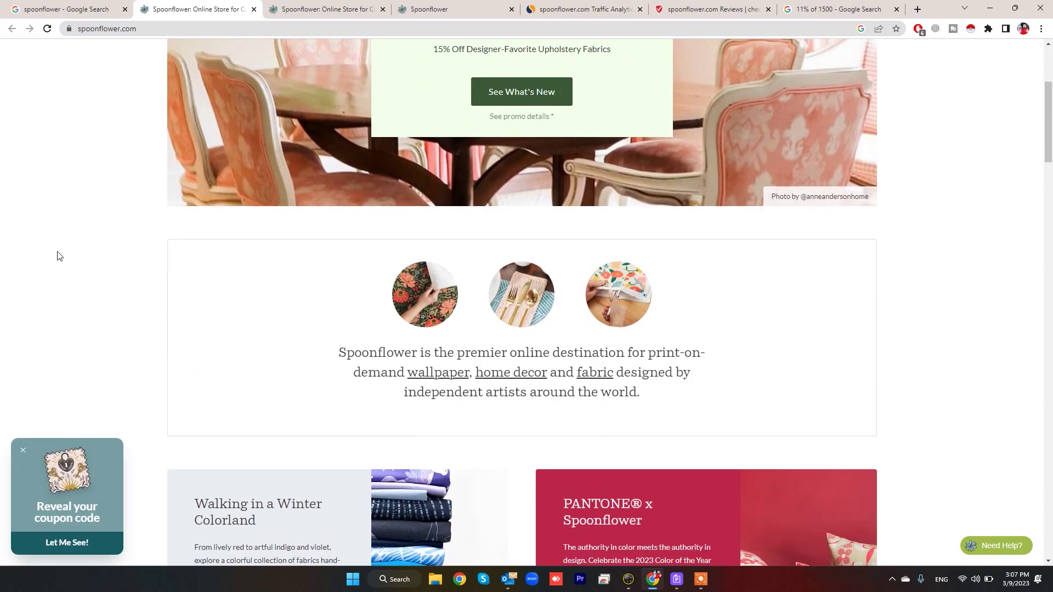
{"action": "scroll", "coordinate": [59, 256], "scroll_direction": "down", "scroll_amount": 3}
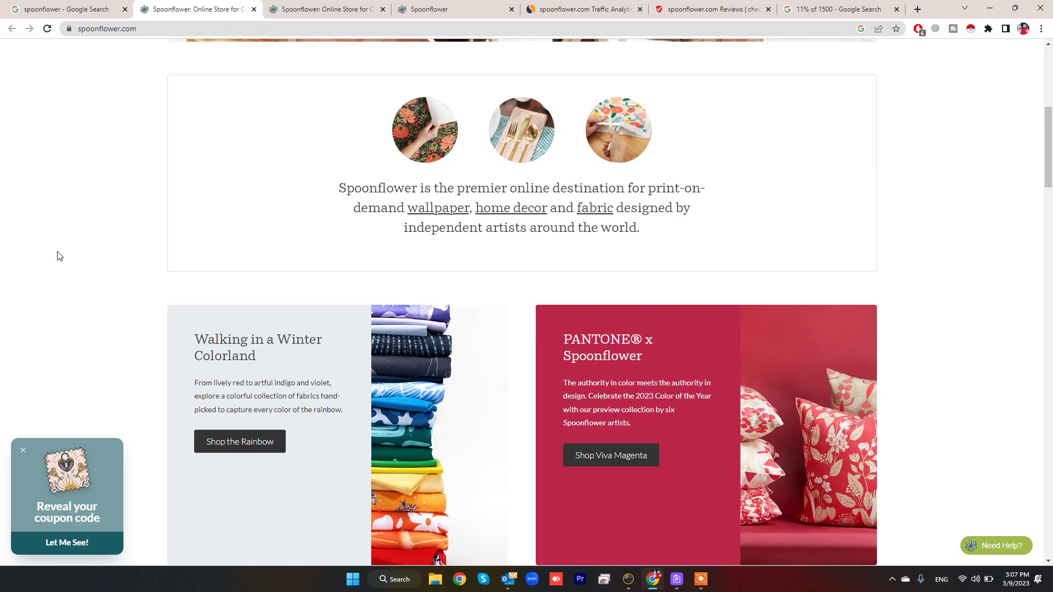
{"action": "scroll", "coordinate": [60, 256], "scroll_direction": "down", "scroll_amount": 8}
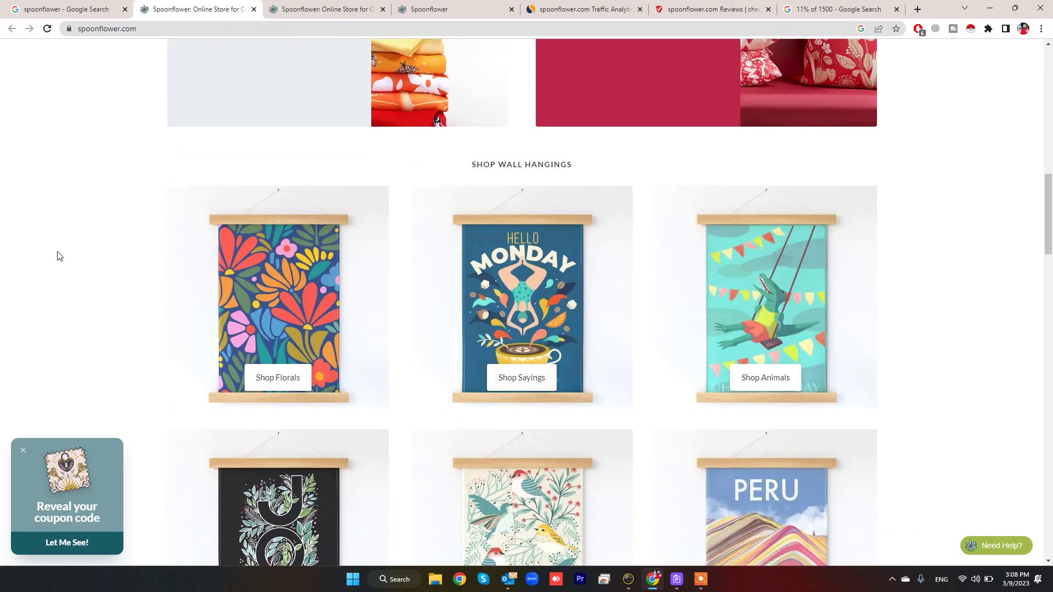
{"action": "scroll", "coordinate": [60, 255], "scroll_direction": "down", "scroll_amount": 3}
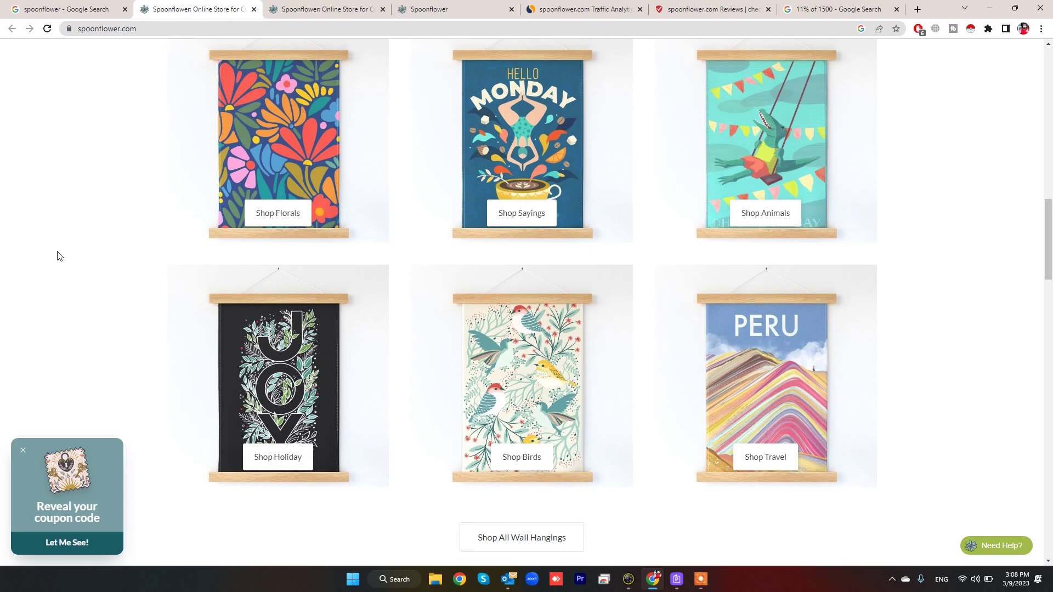
{"action": "scroll", "coordinate": [59, 255], "scroll_direction": "down", "scroll_amount": 4}
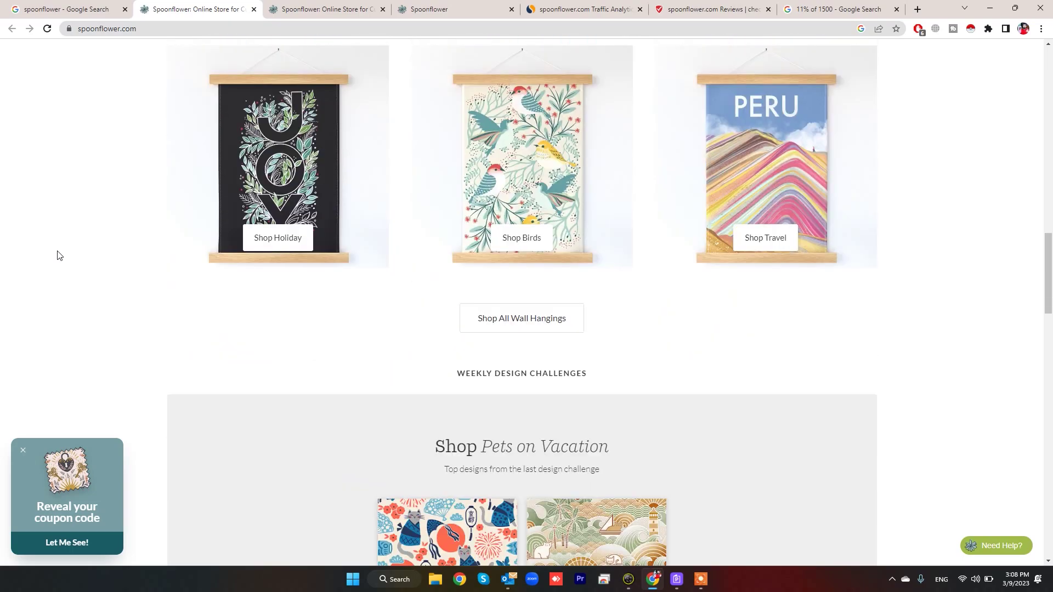
{"action": "scroll", "coordinate": [60, 255], "scroll_direction": "down", "scroll_amount": 4}
{"action": "scroll", "coordinate": [59, 255], "scroll_direction": "up", "scroll_amount": 20}
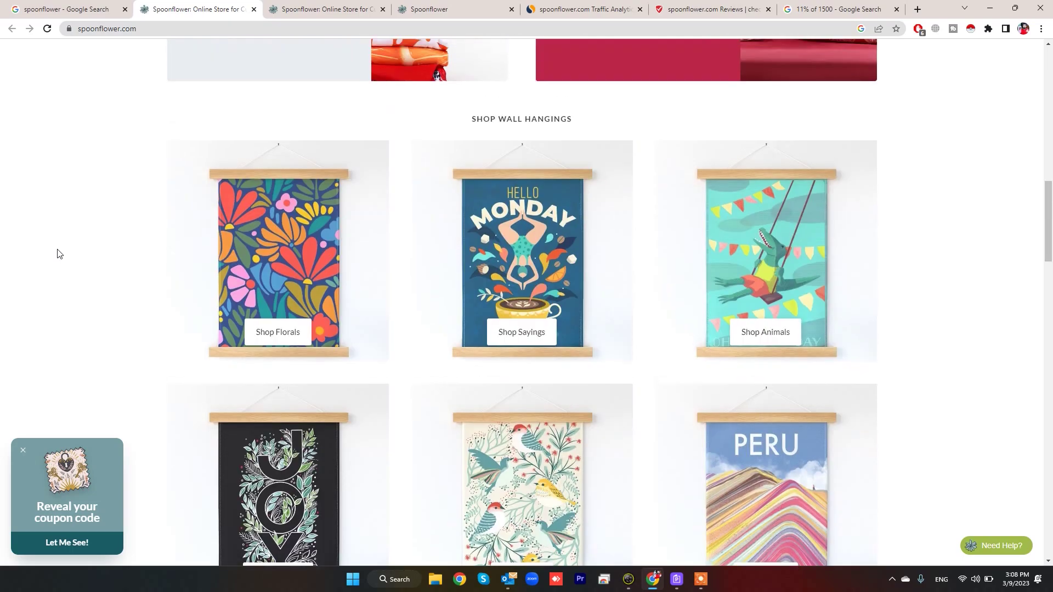
{"action": "scroll", "coordinate": [59, 254], "scroll_direction": "up", "scroll_amount": 2}
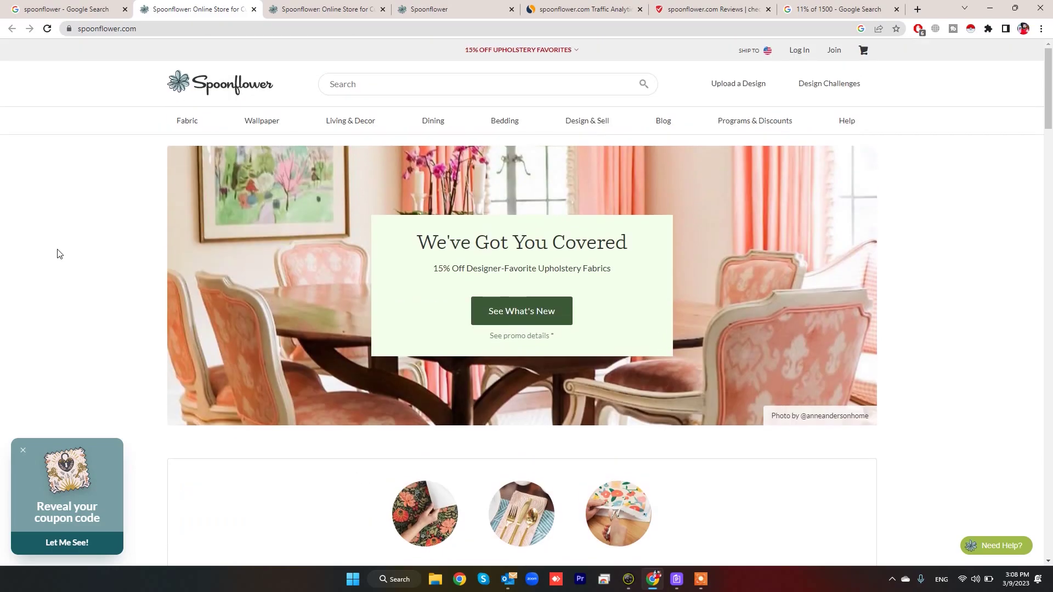
Examine the homepage's weekly design challenges, the Inspiring Us stories and the About Spoonflower section.
{"action": "scroll", "coordinate": [59, 254], "scroll_direction": "down", "scroll_amount": 19}
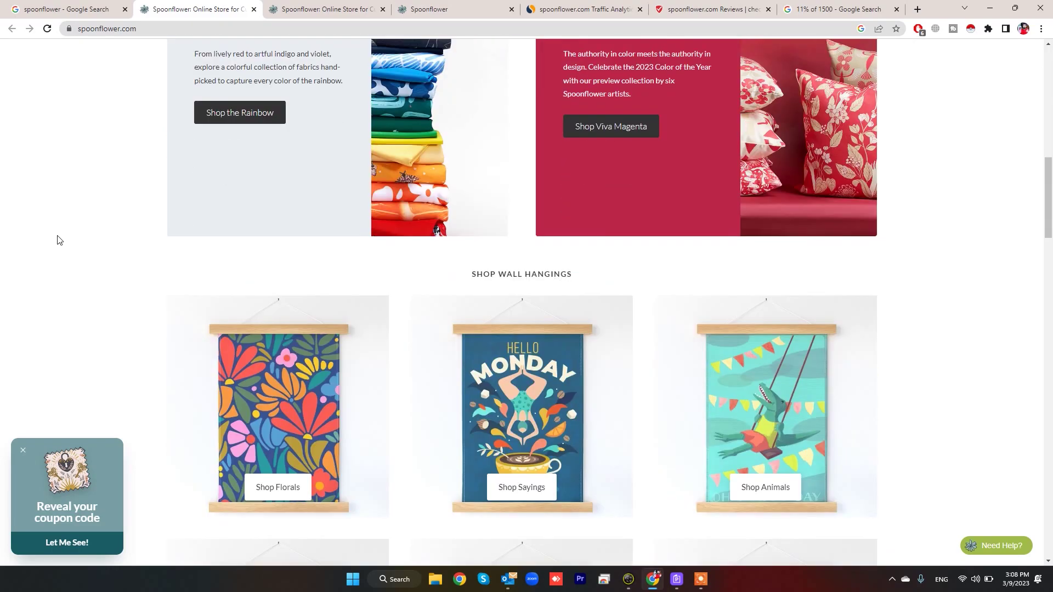
{"action": "scroll", "coordinate": [59, 239], "scroll_direction": "down", "scroll_amount": 15}
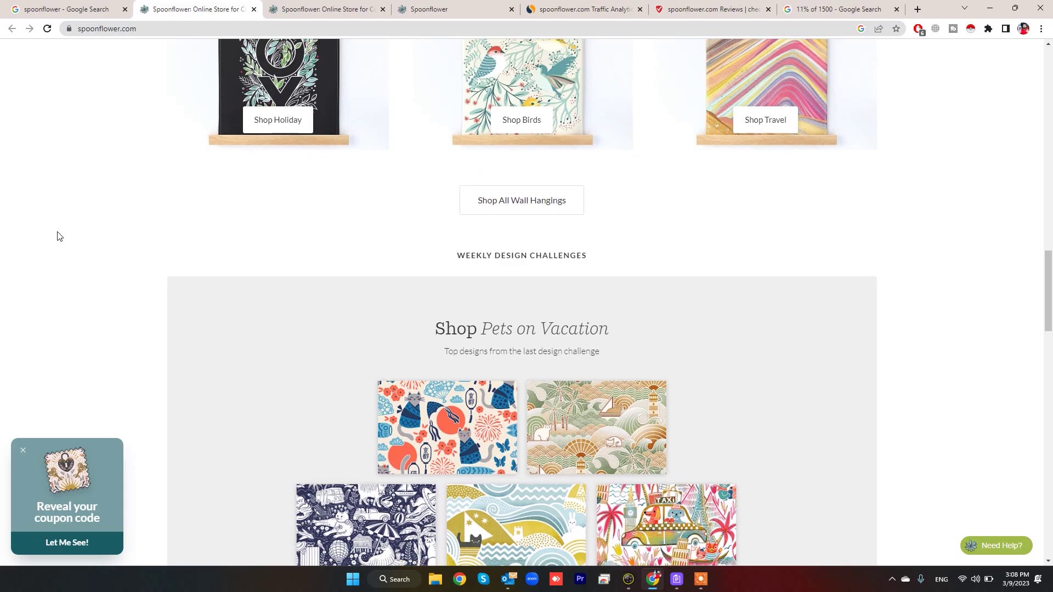
{"action": "scroll", "coordinate": [36, 269], "scroll_direction": "down", "scroll_amount": 7}
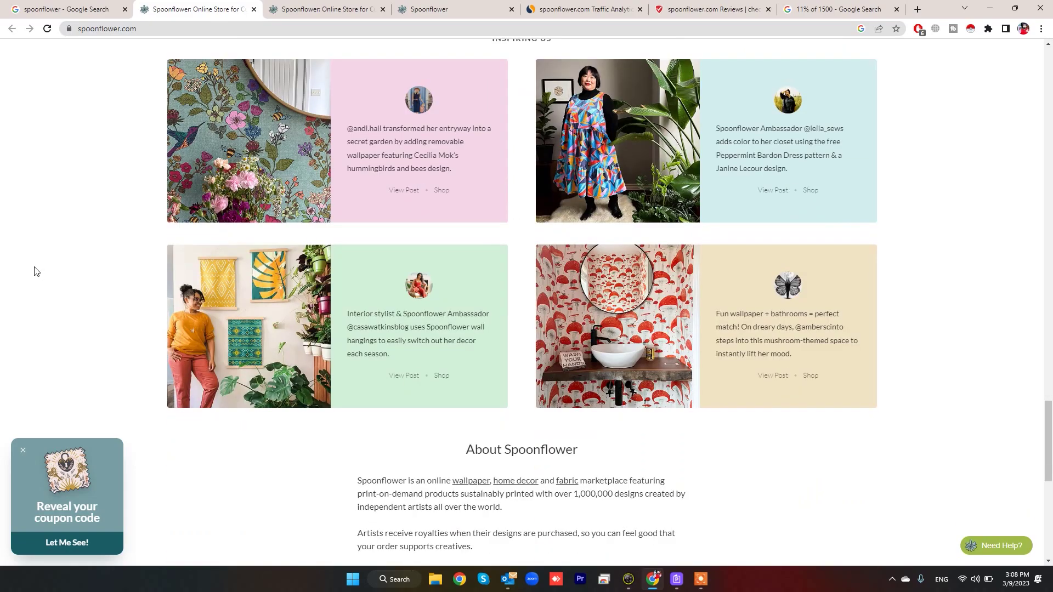
{"action": "scroll", "coordinate": [68, 246], "scroll_direction": "up", "scroll_amount": 7}
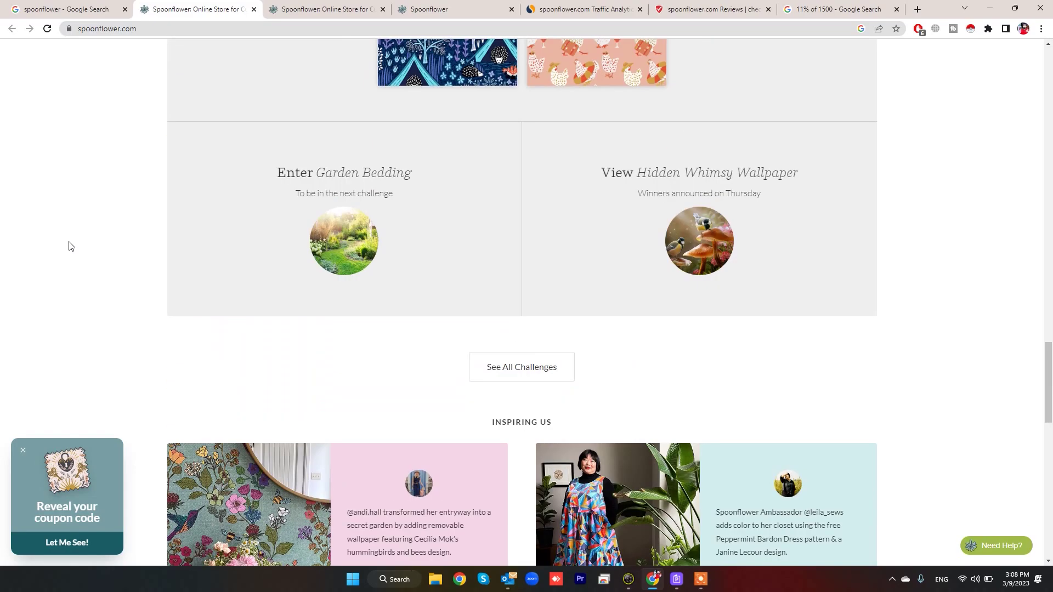
{"action": "scroll", "coordinate": [71, 230], "scroll_direction": "down", "scroll_amount": 8}
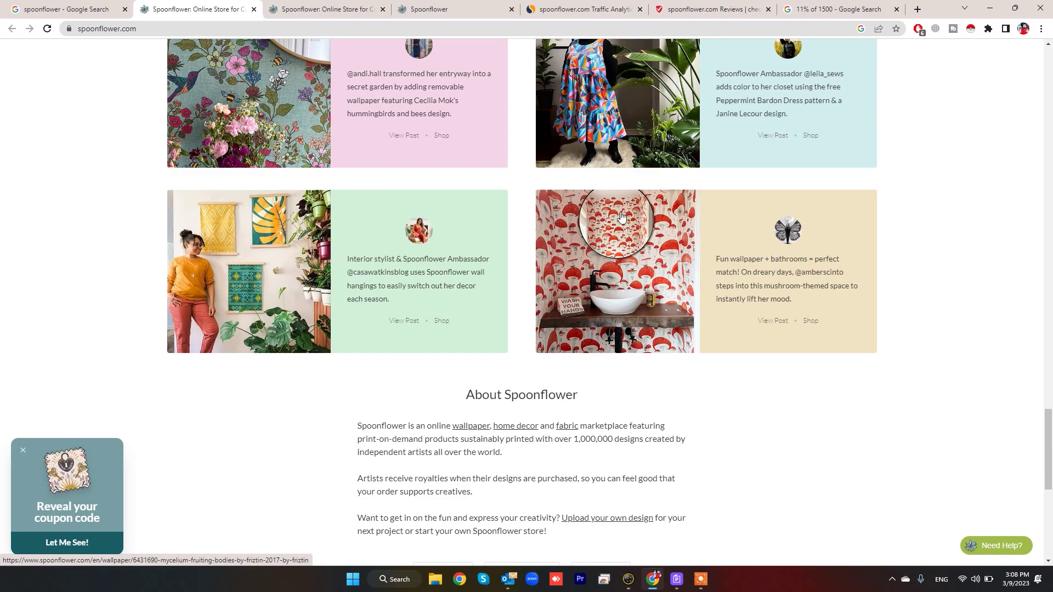
{"action": "scroll", "coordinate": [635, 256], "scroll_direction": "up", "scroll_amount": 3}
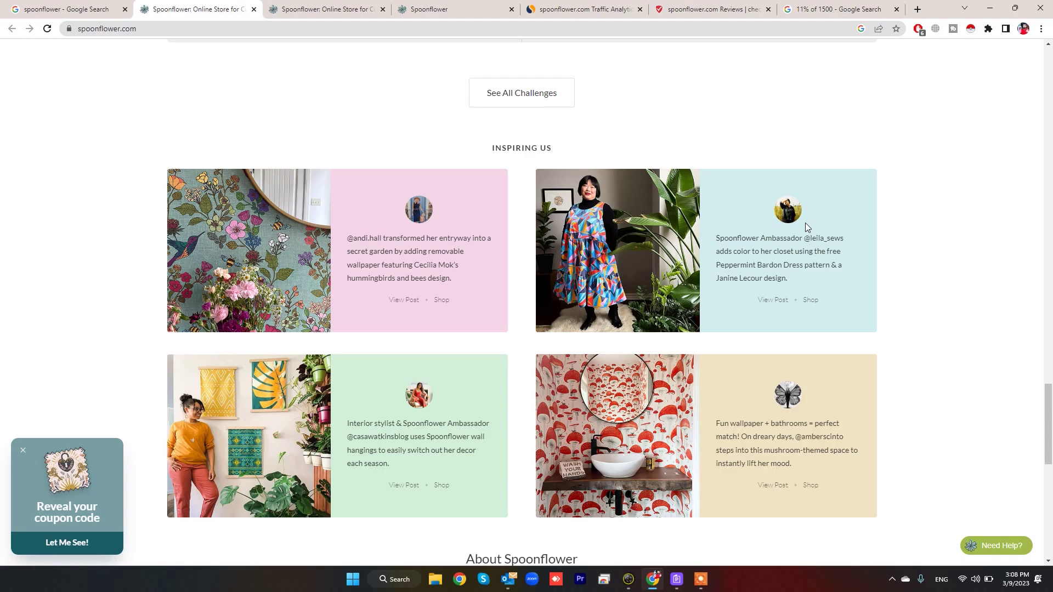
{"action": "scroll", "coordinate": [804, 222], "scroll_direction": "up", "scroll_amount": 6}
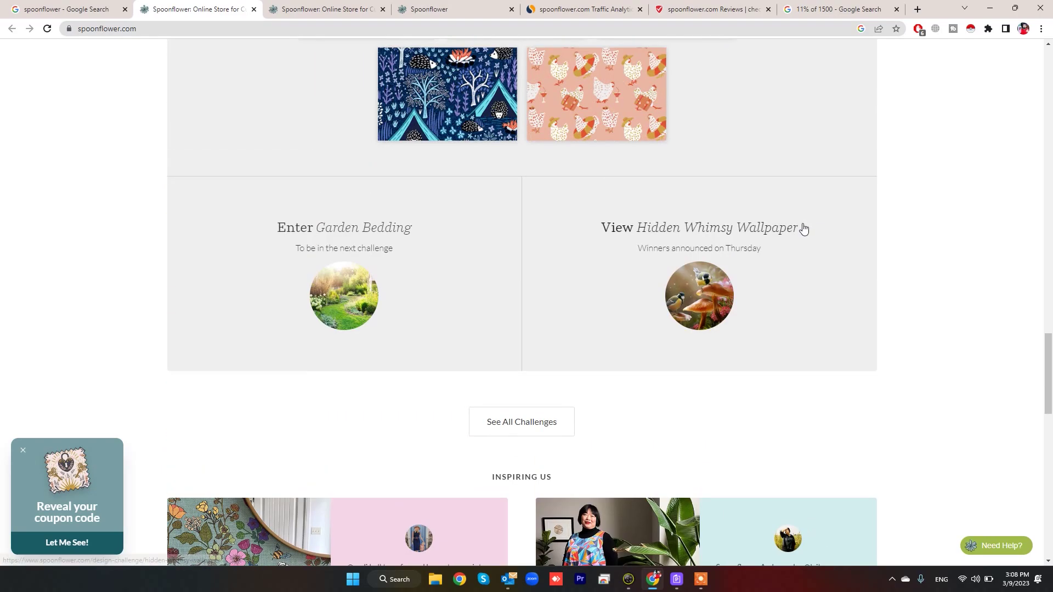
{"action": "scroll", "coordinate": [803, 229], "scroll_direction": "up", "scroll_amount": 20}
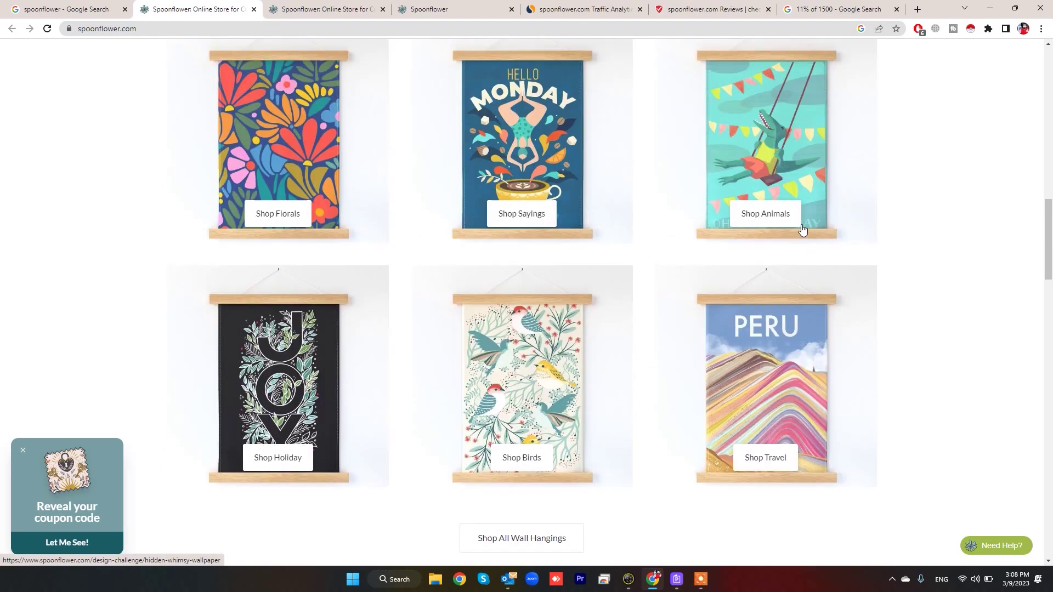
{"action": "scroll", "coordinate": [803, 229], "scroll_direction": "up", "scroll_amount": 12}
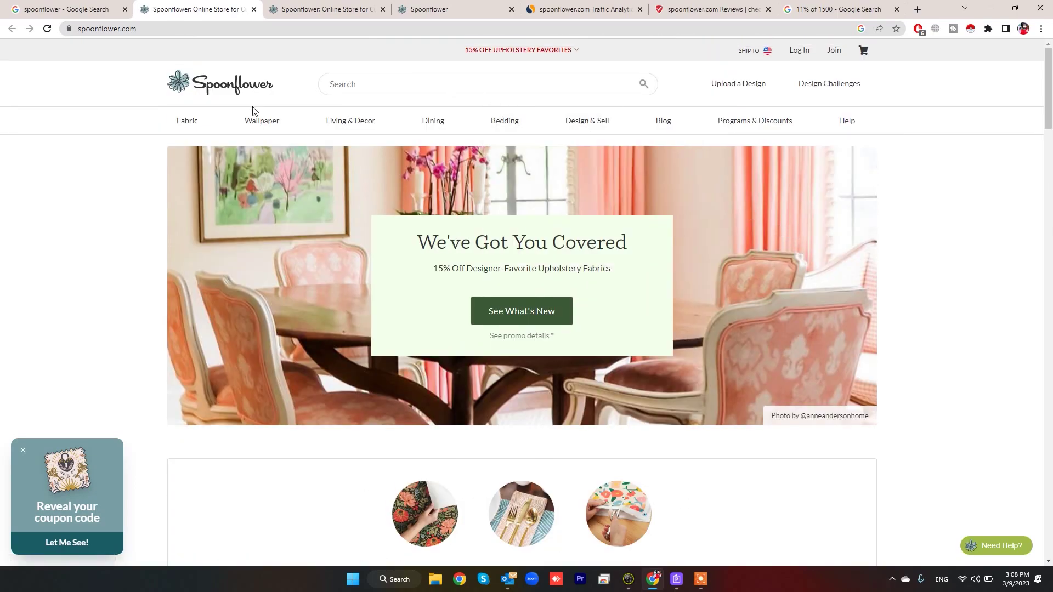
View the Similarweb overview for spoonflower.com, and check the site's trust rating on ScamAdviser.
{"action": "left_click", "coordinate": [360, 8]}
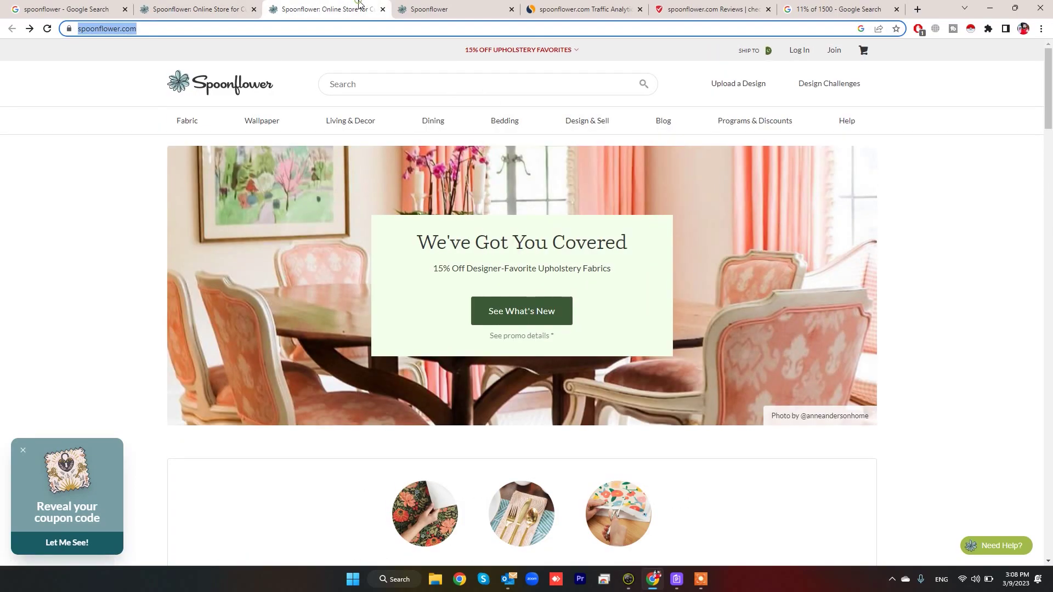
{"action": "left_click", "coordinate": [430, 6]}
{"action": "left_click", "coordinate": [557, 6]}
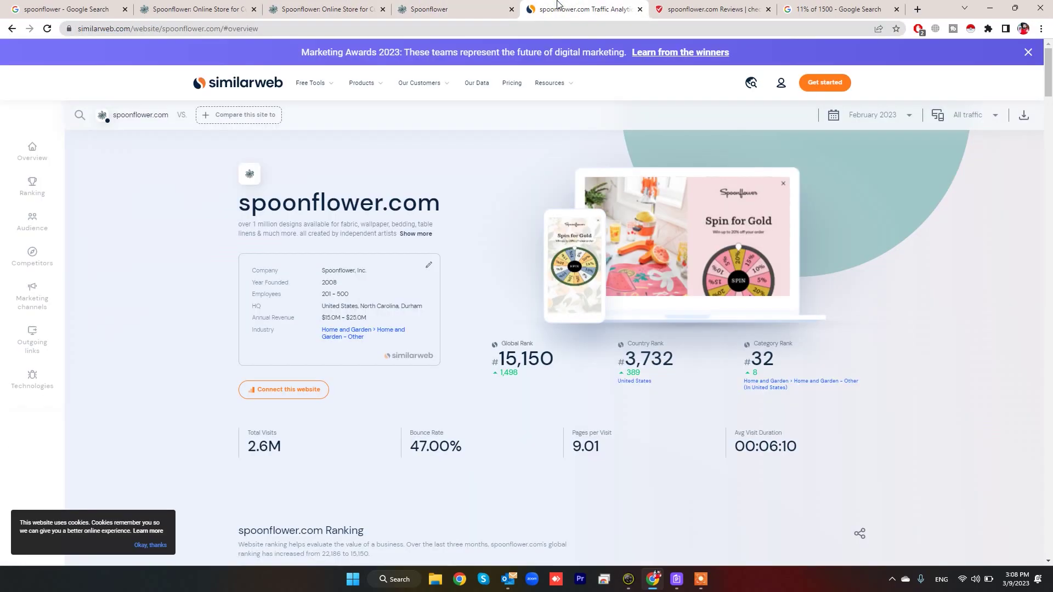
{"action": "left_click", "coordinate": [723, 6]}
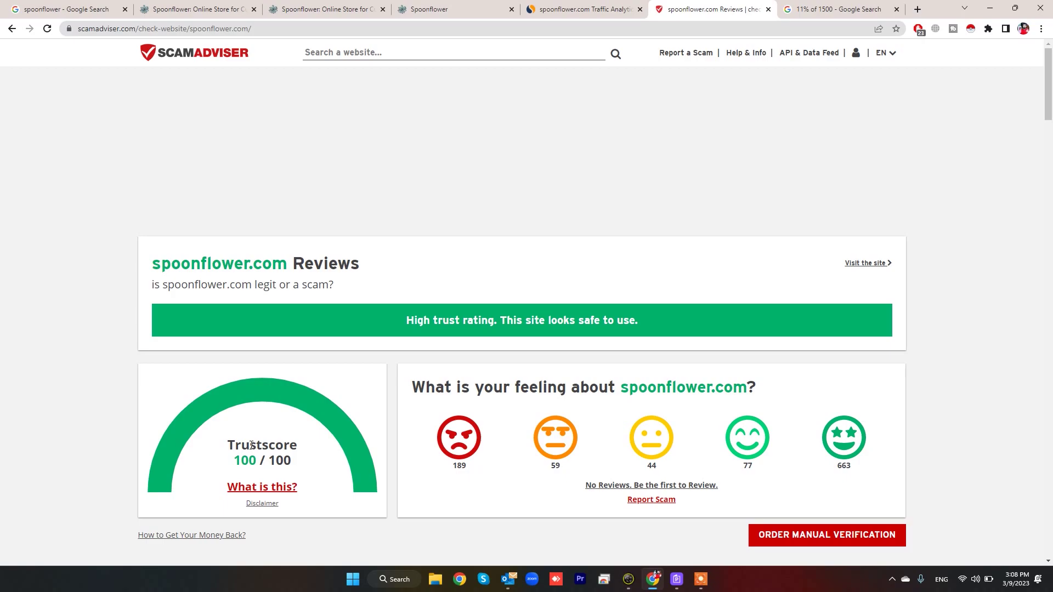
Highlight Spoonflower's annual revenue on Similarweb and review the site's rankings and visit figures.
{"action": "left_click", "coordinate": [593, 6]}
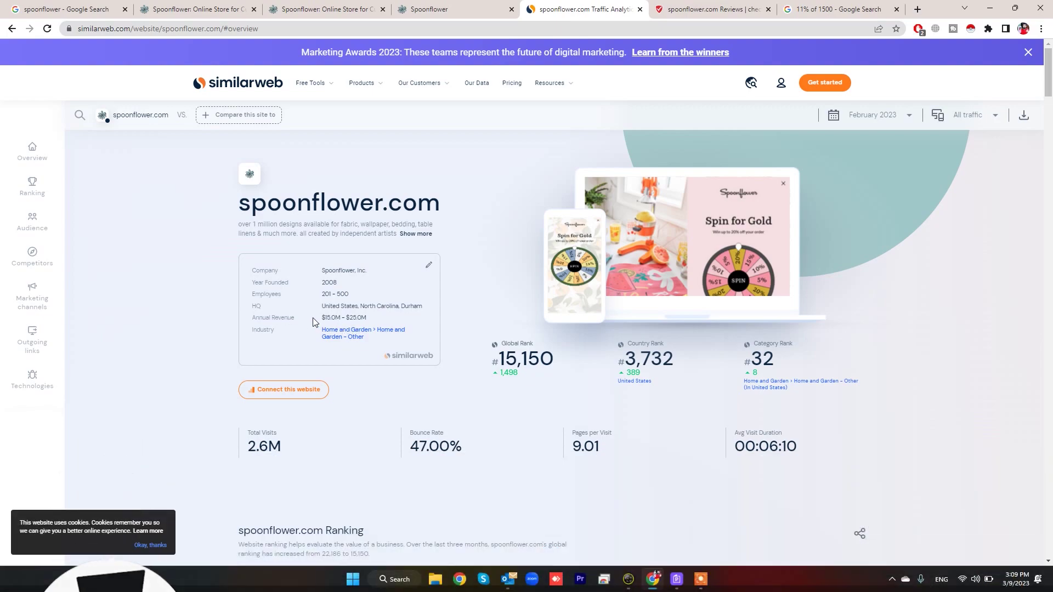
{"action": "left_click_drag", "start_coordinate": [324, 318], "coordinate": [388, 316]}
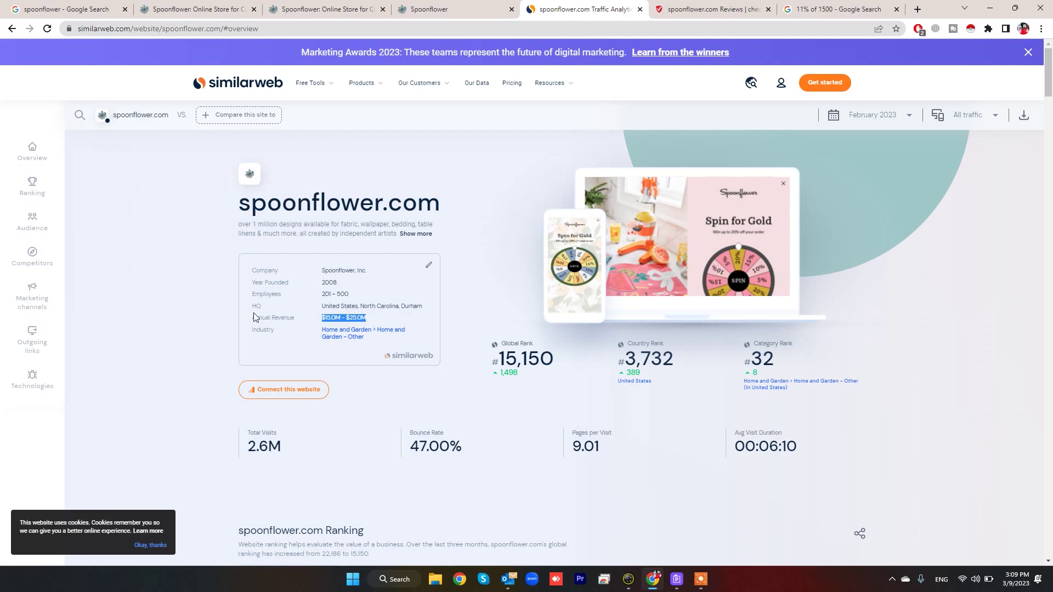
{"action": "mouse_move", "coordinate": [783, 346]}
{"action": "scroll", "coordinate": [374, 356], "scroll_direction": "down", "scroll_amount": 2}
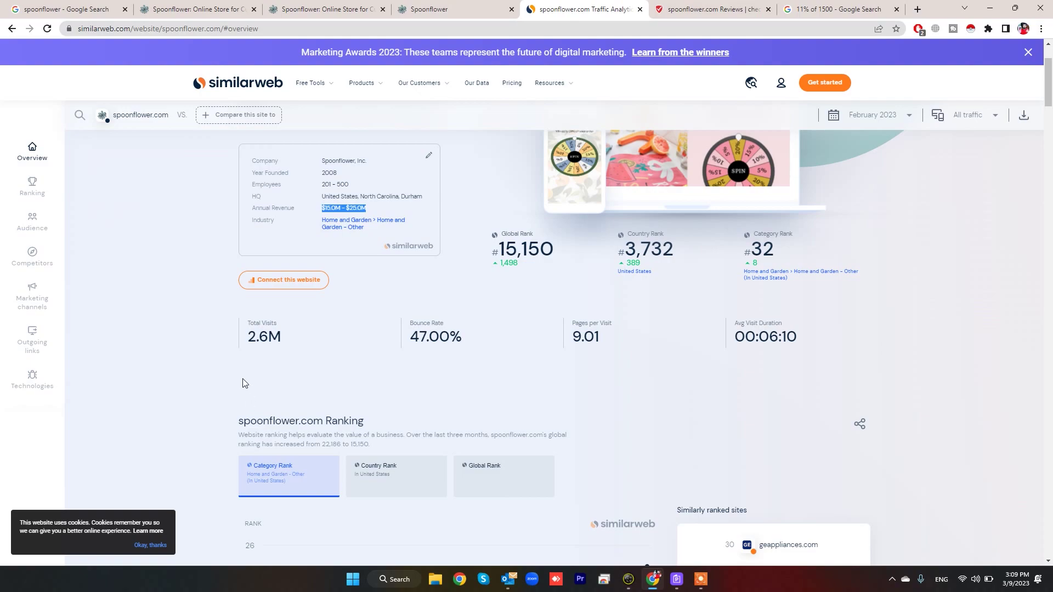
{"action": "scroll", "coordinate": [245, 382], "scroll_direction": "up", "scroll_amount": 2}
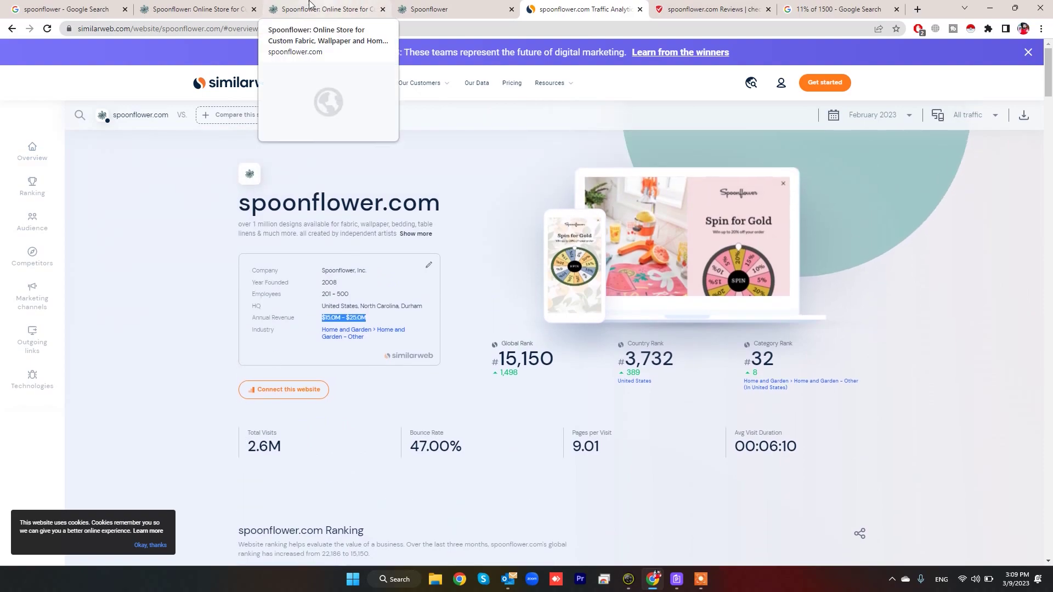
Go to Spoonflower's Make Money page and read the payout terms and commission tiers under Always Earn the Max.
{"action": "left_click", "coordinate": [245, 5]}
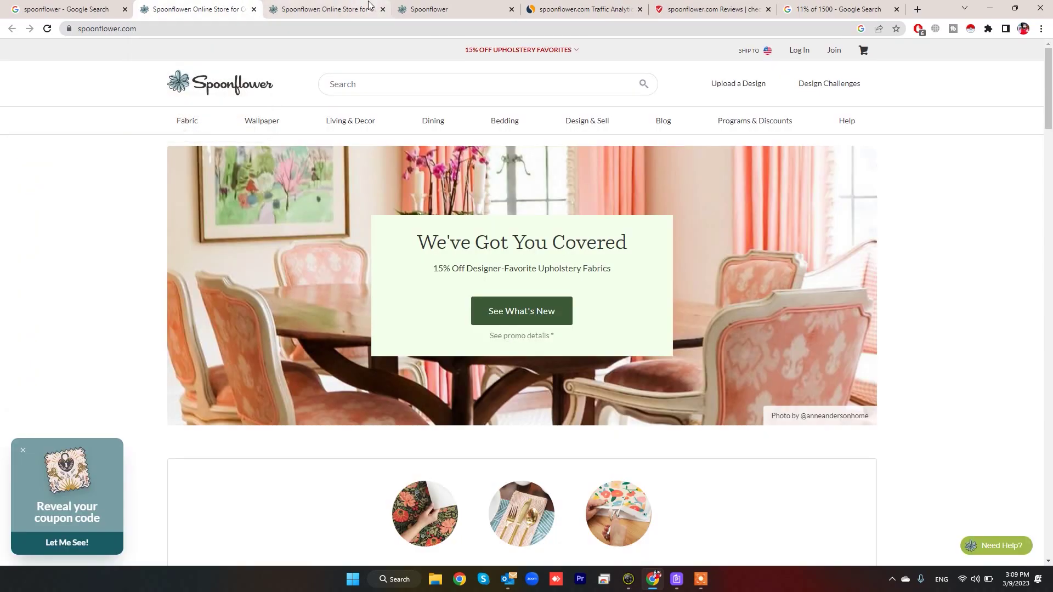
{"action": "left_click", "coordinate": [333, 11]}
{"action": "left_click", "coordinate": [490, 11]}
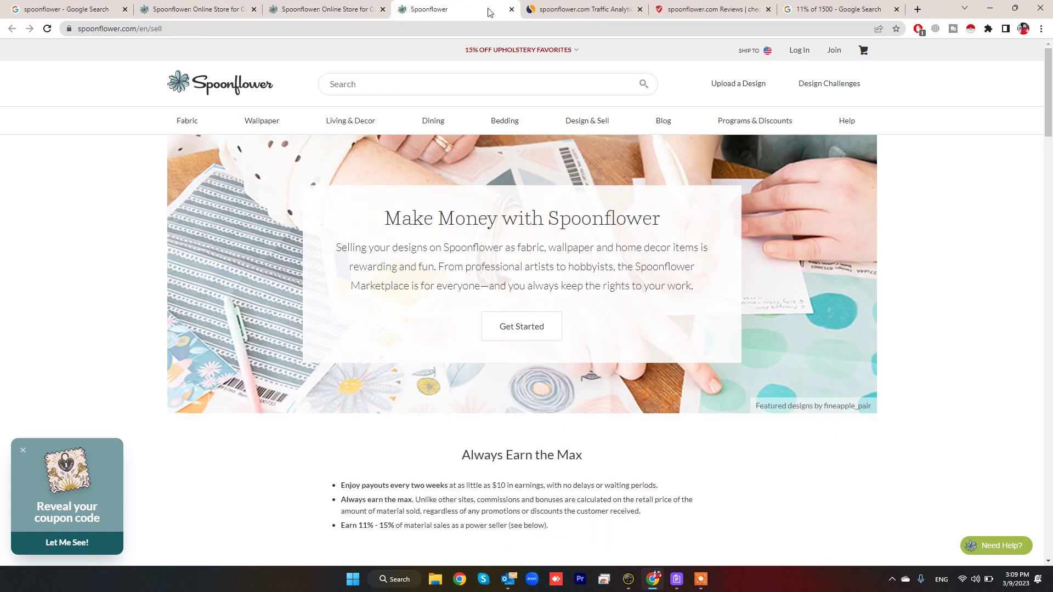
{"action": "scroll", "coordinate": [718, 192], "scroll_direction": "down", "scroll_amount": 2}
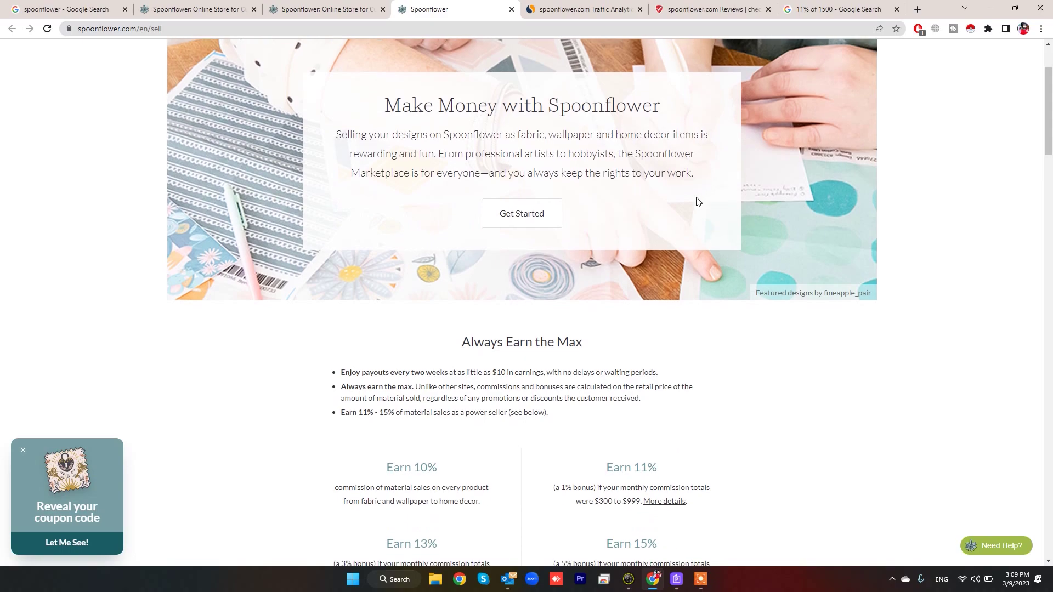
{"action": "scroll", "coordinate": [697, 201], "scroll_direction": "down", "scroll_amount": 3}
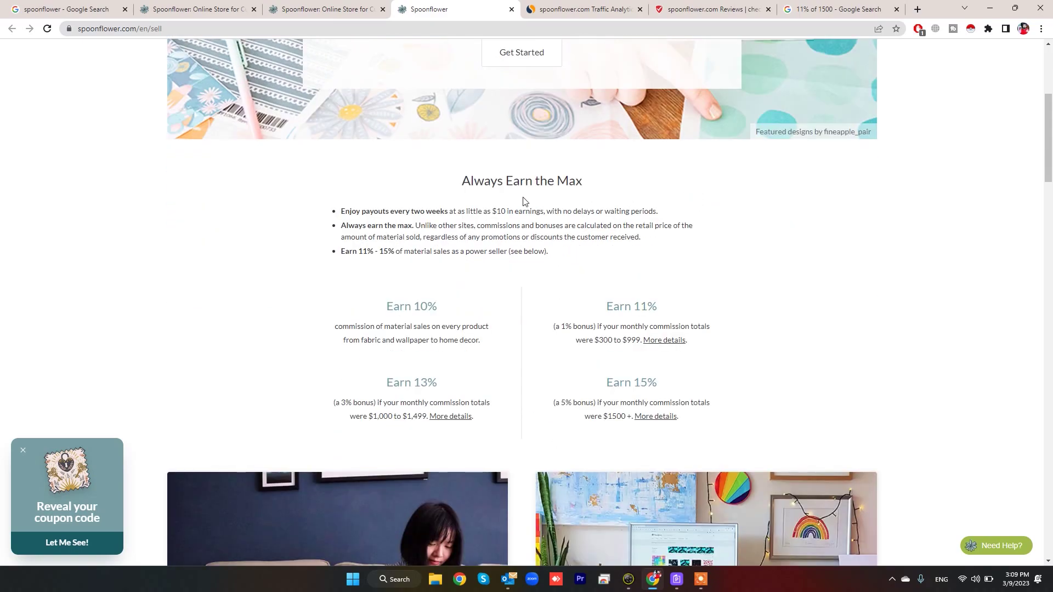
{"action": "scroll", "coordinate": [382, 264], "scroll_direction": "down", "scroll_amount": 1}
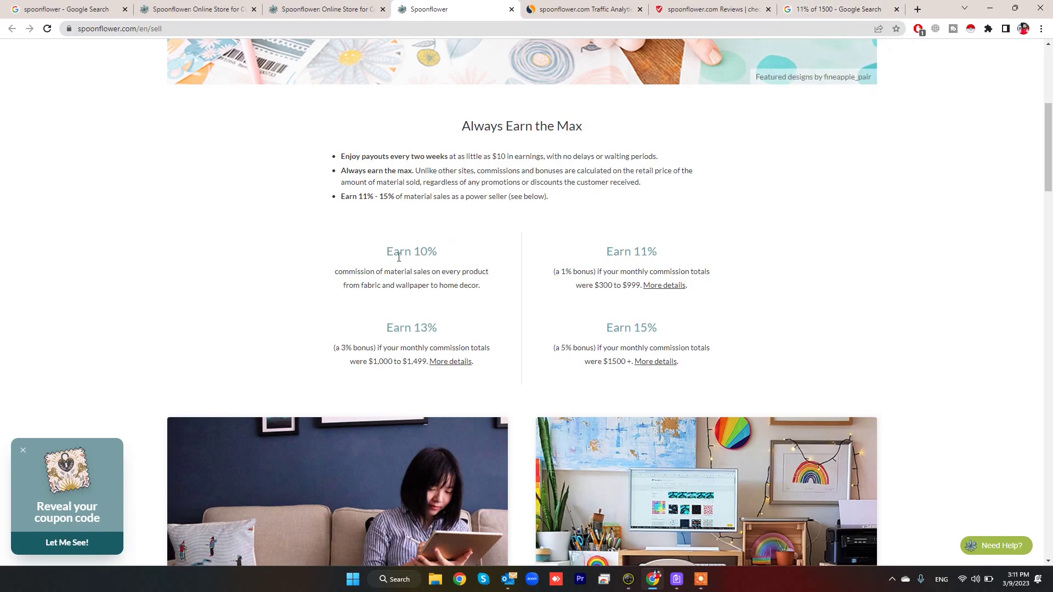
Check the Google calculation of 11% of 1500 against the commission tiers, and calculate 5% of 1500.
{"action": "left_click", "coordinate": [822, 7]}
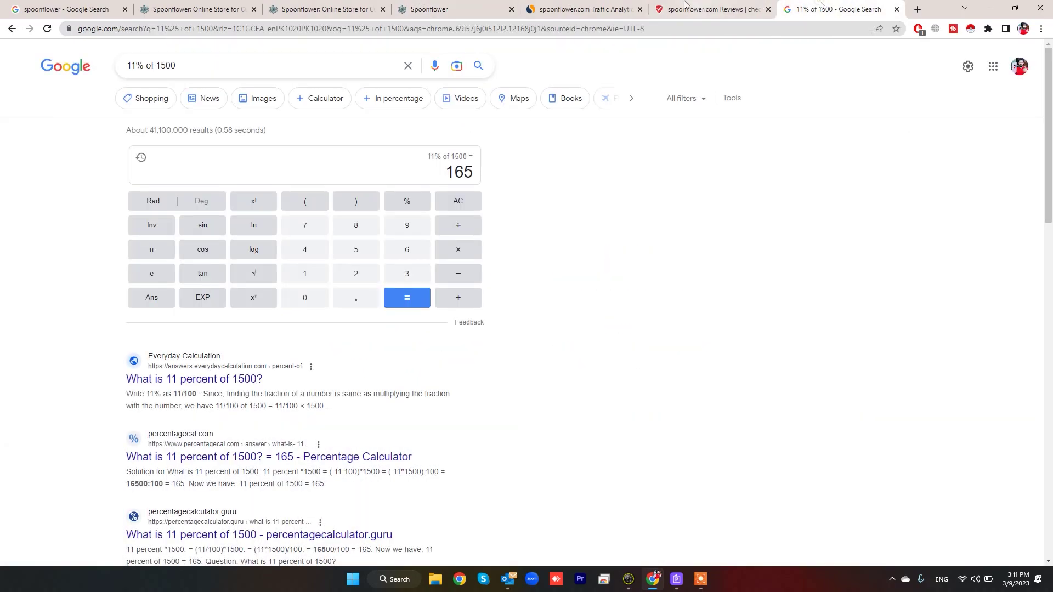
{"action": "left_click", "coordinate": [447, 6]}
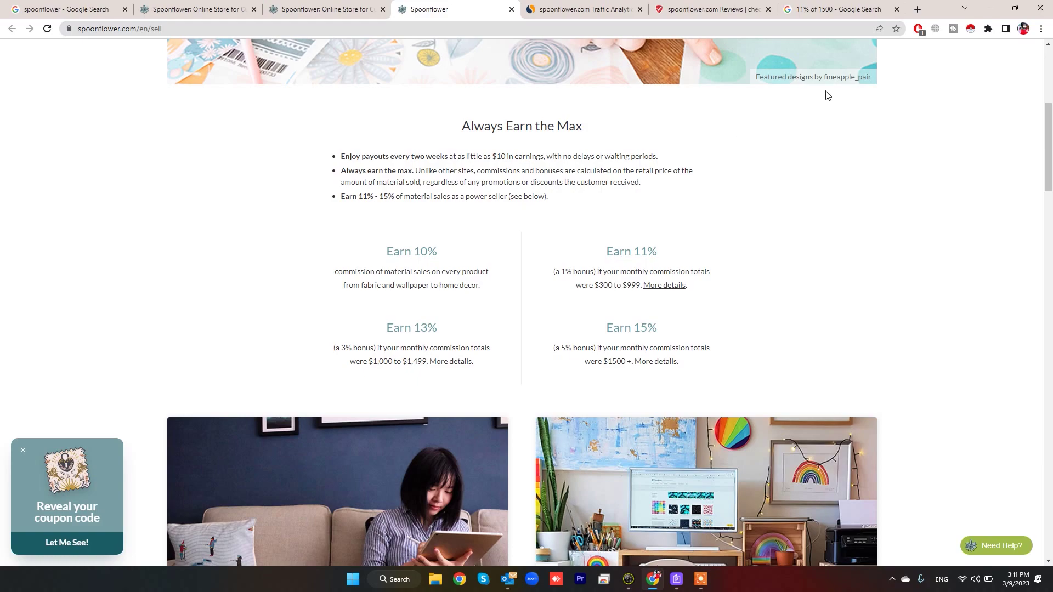
{"action": "left_click", "coordinate": [825, 9]}
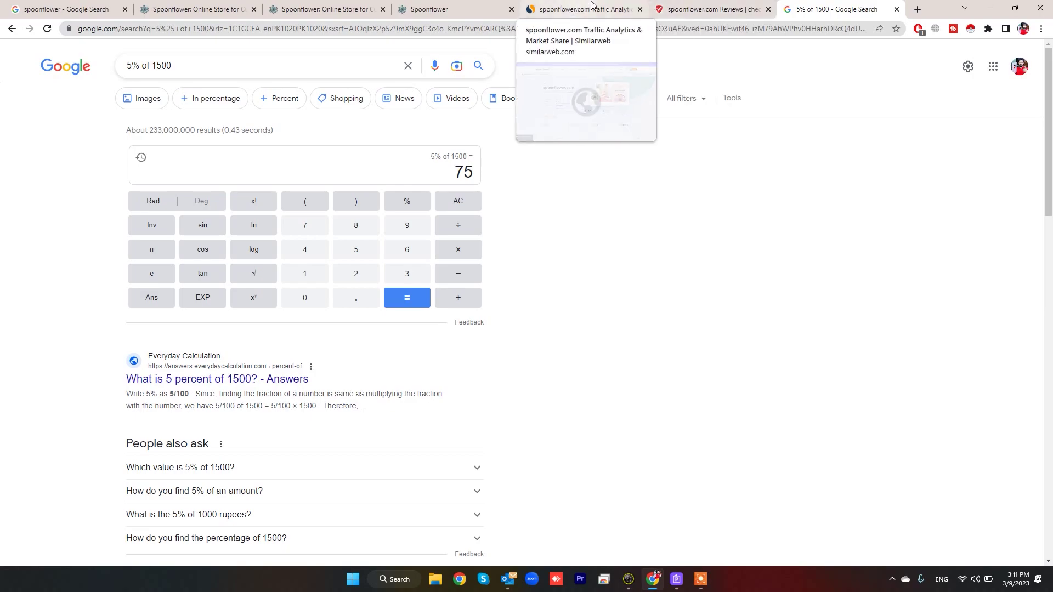
Open Spoonflower's registration page for a new free account and look through the sign-up form.
{"action": "left_click", "coordinate": [607, 4]}
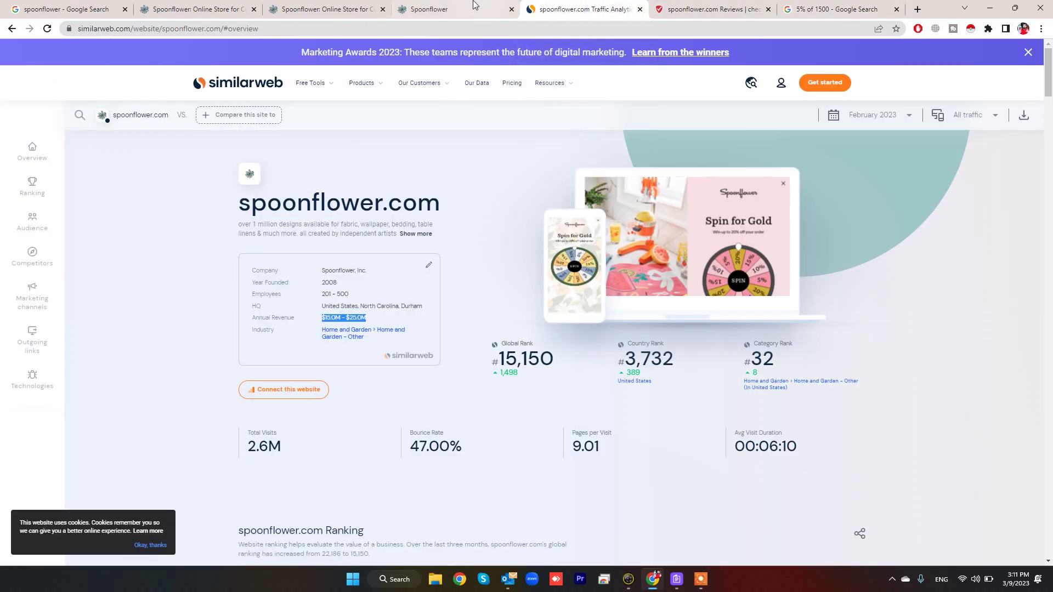
{"action": "left_click", "coordinate": [359, 15]}
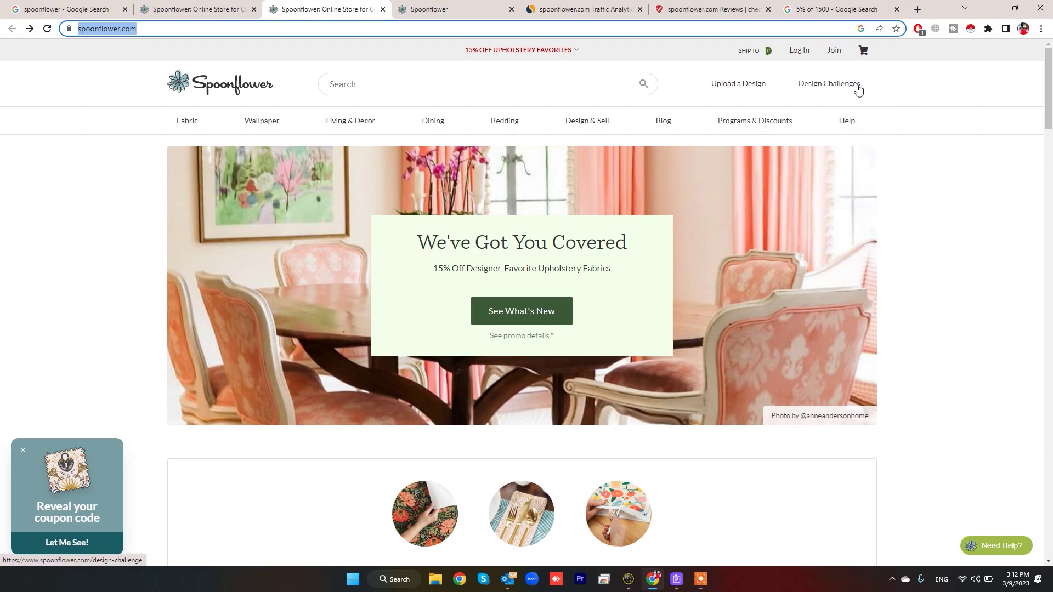
{"action": "left_click", "coordinate": [834, 50]}
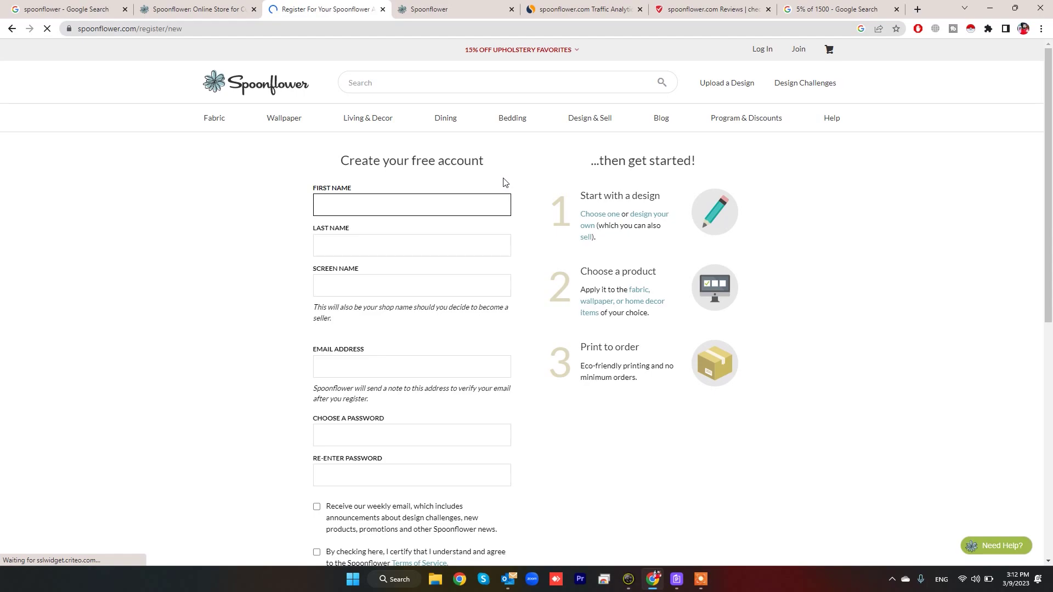
{"action": "scroll", "coordinate": [493, 229], "scroll_direction": "down", "scroll_amount": 1}
{"action": "scroll", "coordinate": [434, 282], "scroll_direction": "down", "scroll_amount": 5}
{"action": "scroll", "coordinate": [450, 255], "scroll_direction": "up", "scroll_amount": 6}
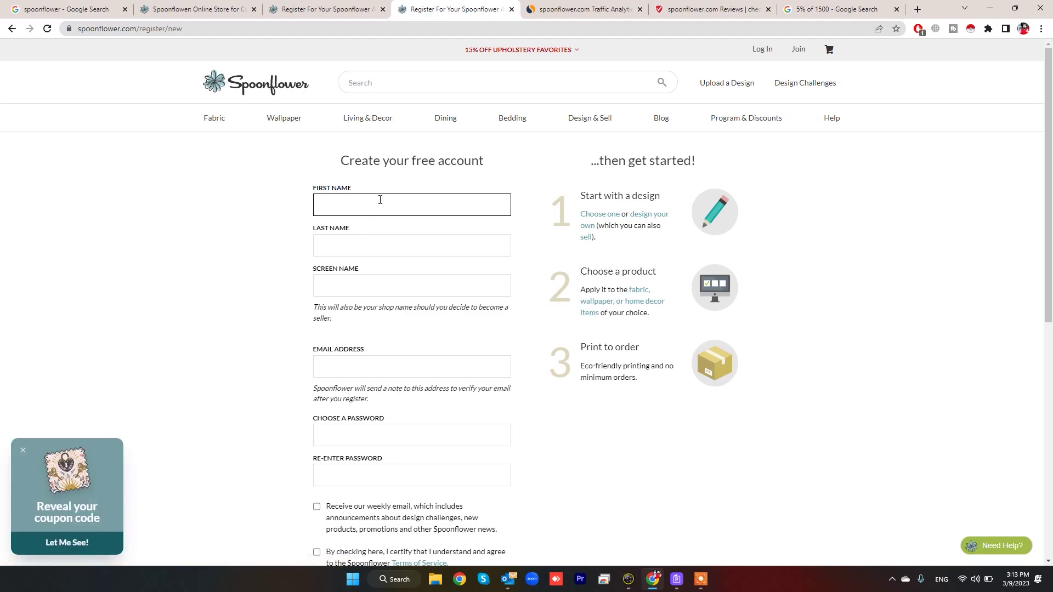
Fill in the first name, last name, shop screen name and e-mail address on the registration form.
{"action": "left_click", "coordinate": [380, 199]}
{"action": "left_click", "coordinate": [382, 234]}
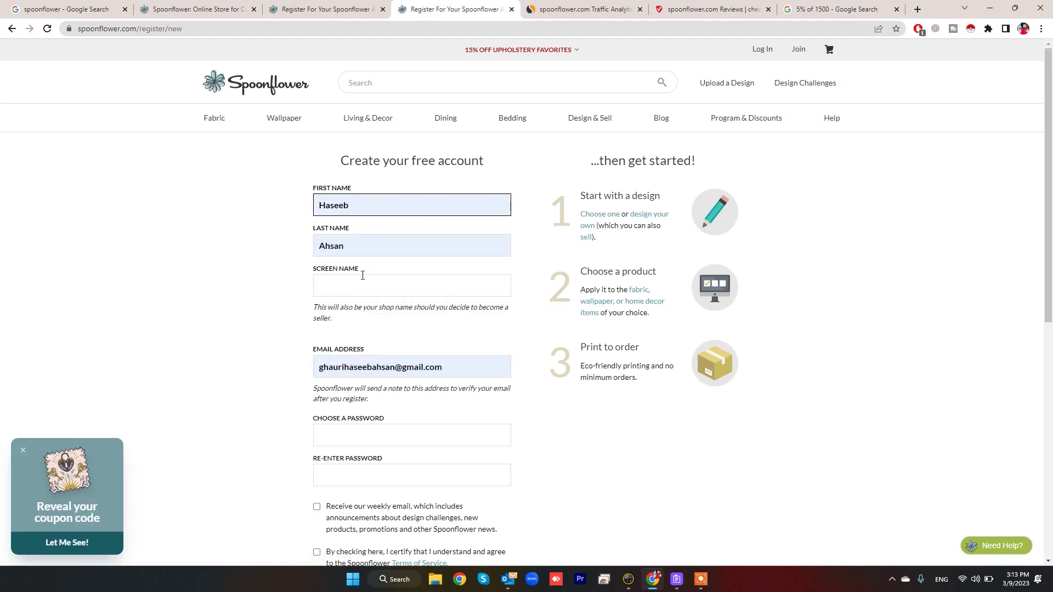
{"action": "left_click", "coordinate": [361, 289]}
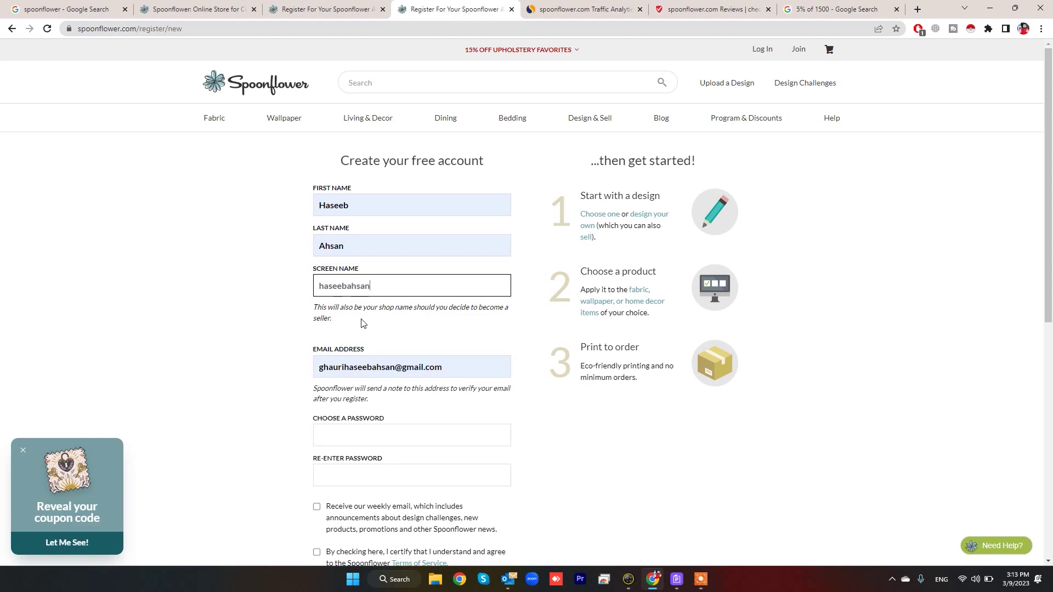
{"action": "left_click_drag", "start_coordinate": [465, 371], "coordinate": [290, 363]}
{"action": "scroll", "coordinate": [275, 159], "scroll_direction": "down", "scroll_amount": 2}
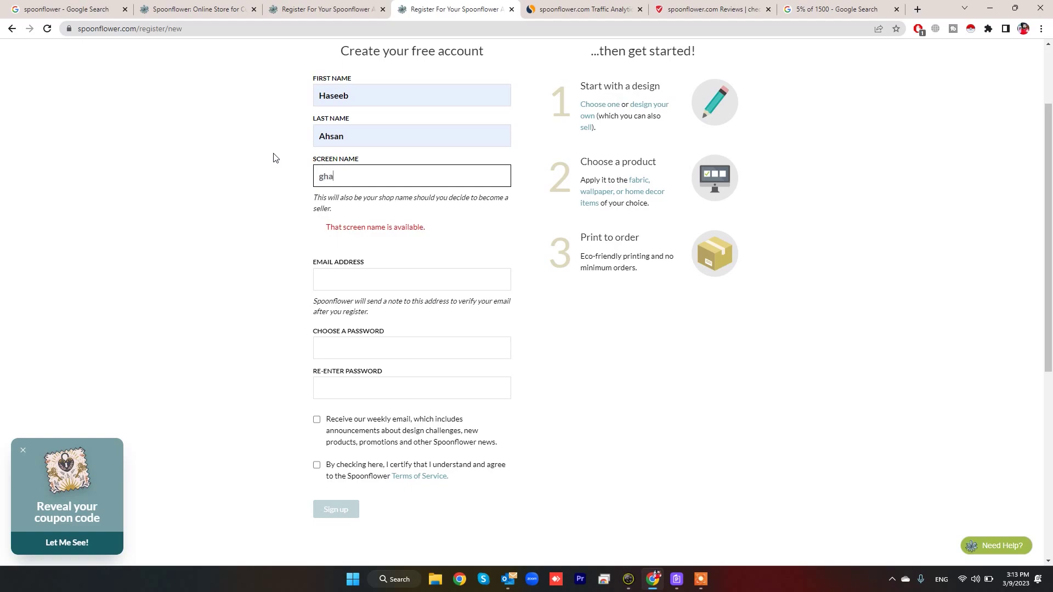
{"action": "scroll", "coordinate": [273, 158], "scroll_direction": "down", "scroll_amount": 1}
{"action": "left_click", "coordinate": [379, 224]}
{"action": "left_click", "coordinate": [404, 289]}
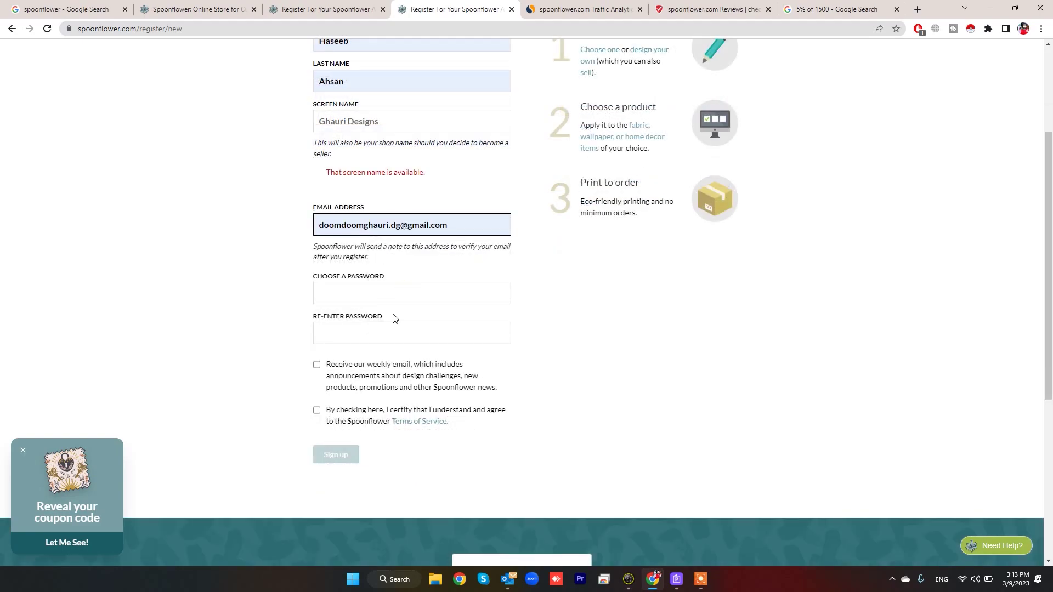
Enter the account password and repeat it in the re-enter password field.
{"action": "left_click", "coordinate": [339, 293]}
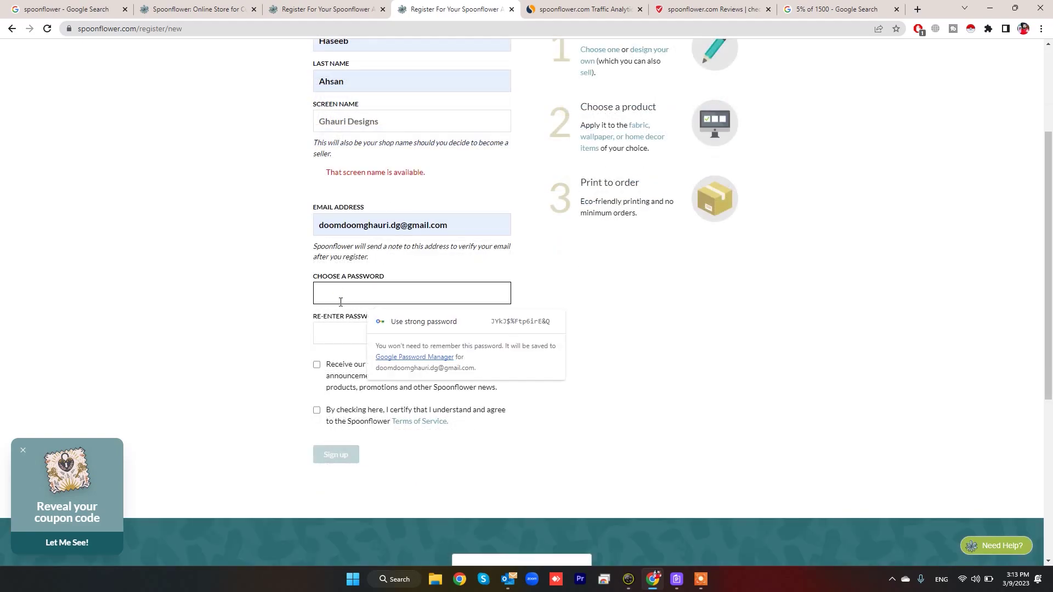
{"action": "type", "text": "••••••••"}
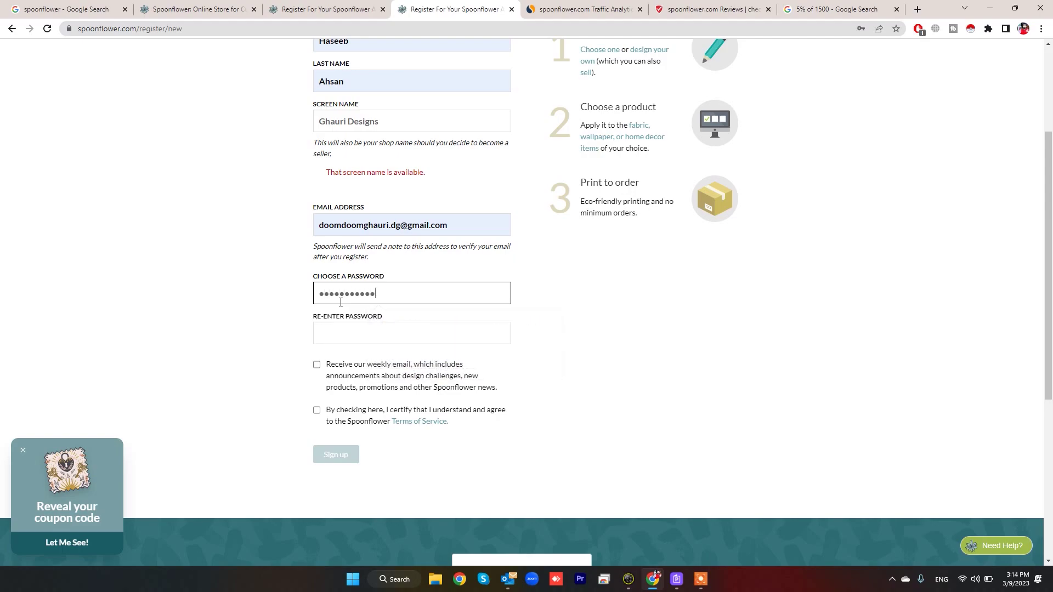
{"action": "left_click", "coordinate": [354, 329]}
{"action": "type", "text": "••"}
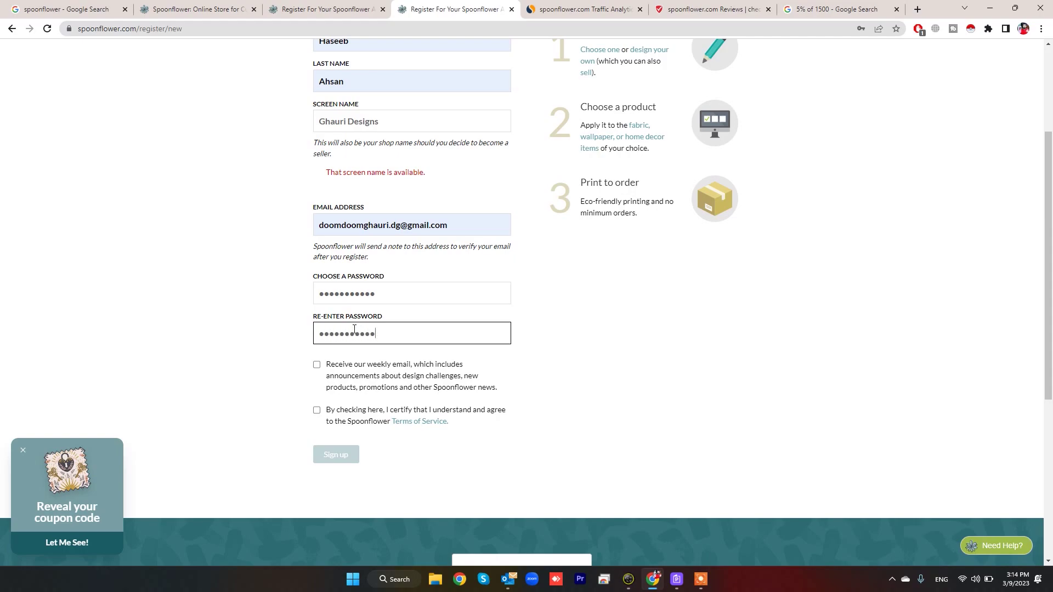
Agree to the Spoonflower Terms of Service, submit the sign-up, and decline saving the password in the browser.
{"action": "left_click", "coordinate": [316, 410]}
{"action": "scroll", "coordinate": [329, 356], "scroll_direction": "down", "scroll_amount": 3}
{"action": "left_click", "coordinate": [344, 292]}
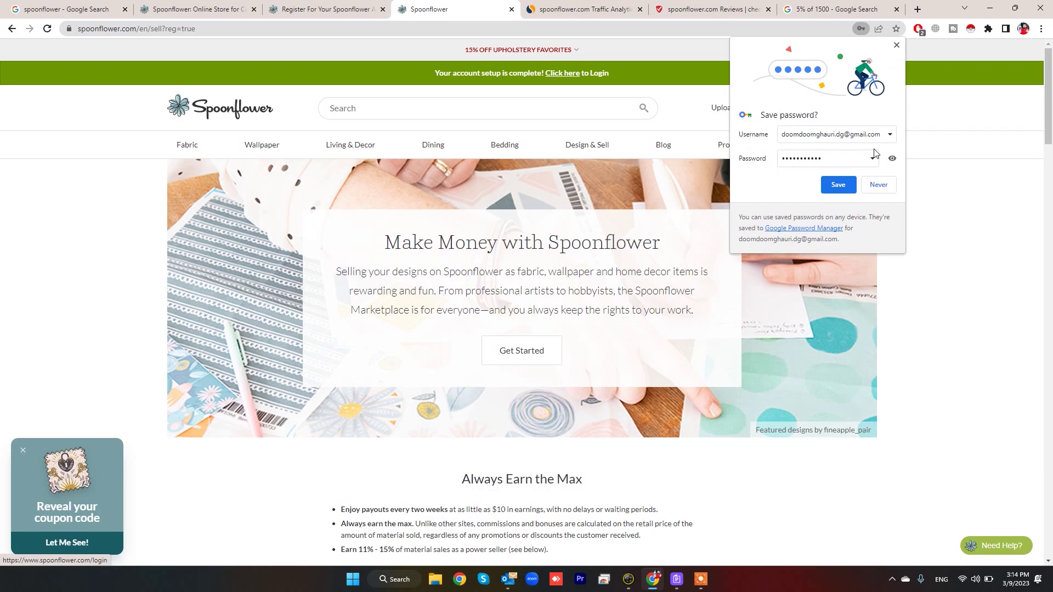
{"action": "left_click", "coordinate": [880, 186]}
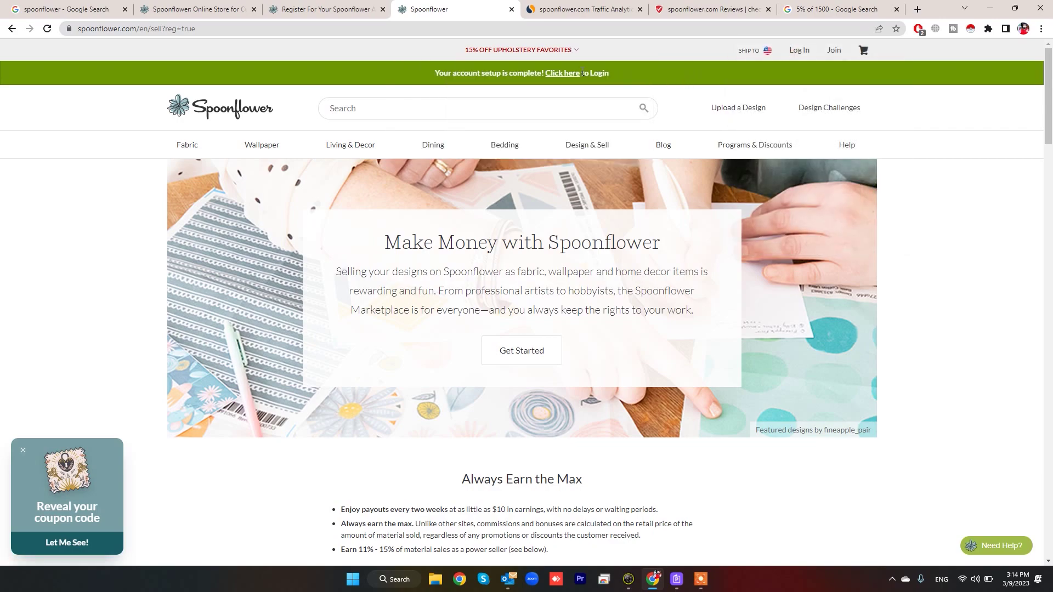
Log in to the new account with its password and complete the I'm not a robot check.
{"action": "left_click", "coordinate": [803, 50]}
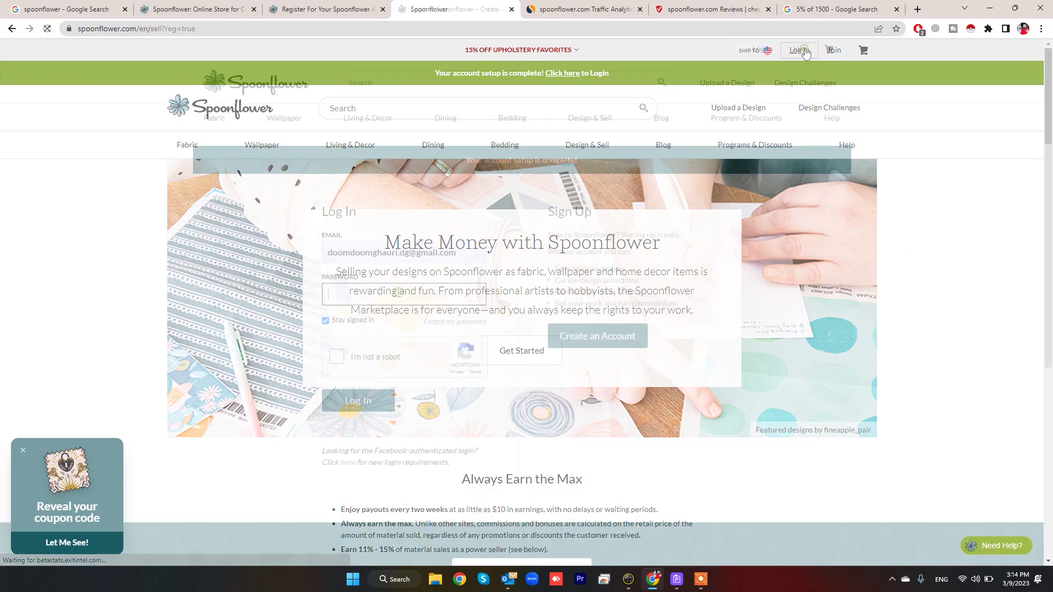
{"action": "type", "text": "••••"}
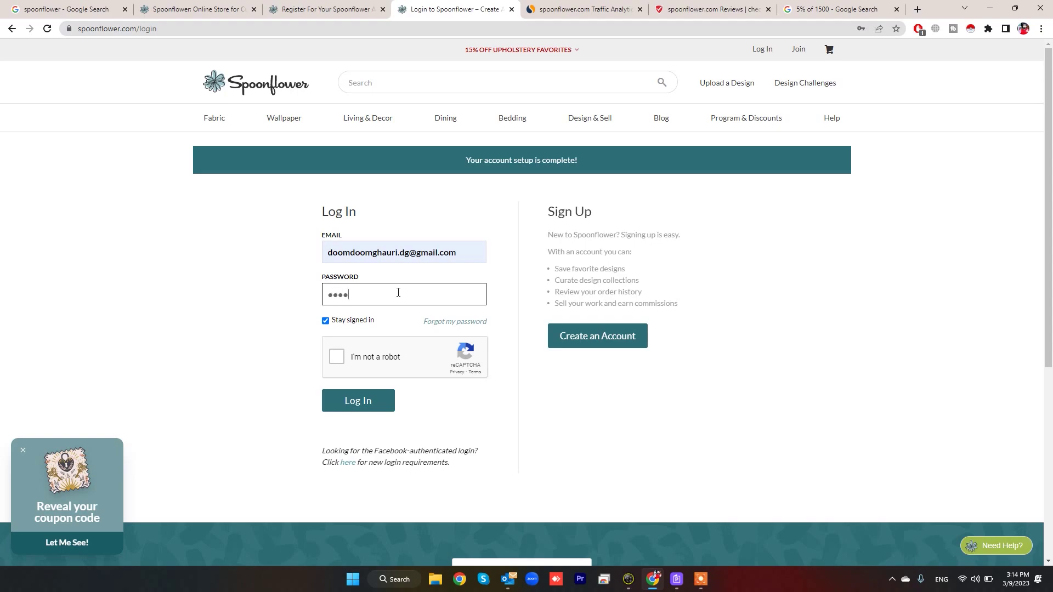
{"action": "key", "text": "BackSpace"}
{"action": "key", "text": "BackSpace"}
{"action": "key", "text": "BackSpace"}
{"action": "key", "text": "BackSpace"}
{"action": "key", "text": "BackSpace"}
{"action": "key", "text": "BackSpace"}
{"action": "key", "text": "BackSpace"}
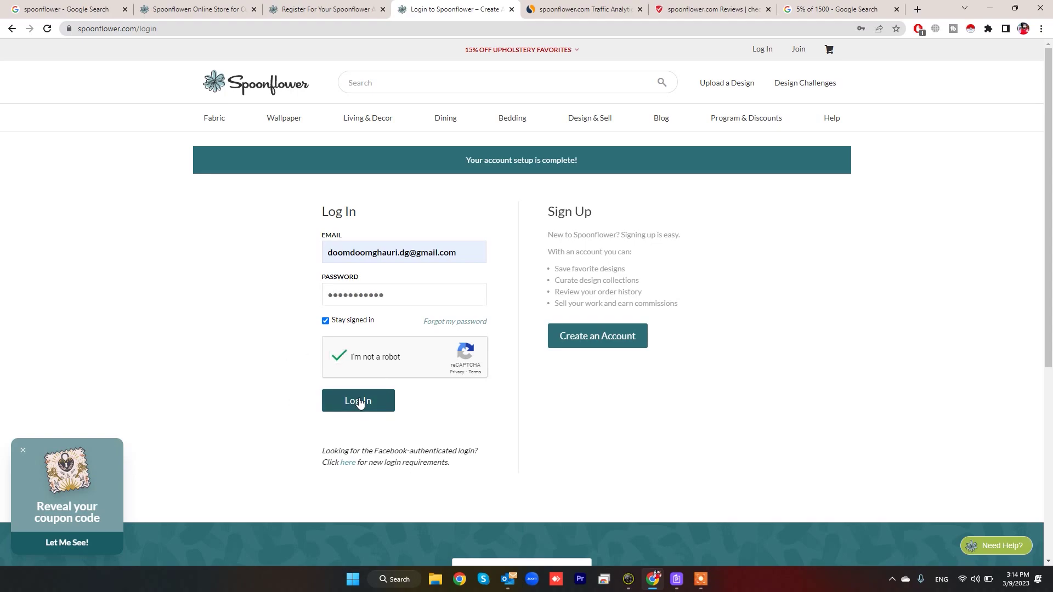
{"action": "left_click", "coordinate": [359, 403]}
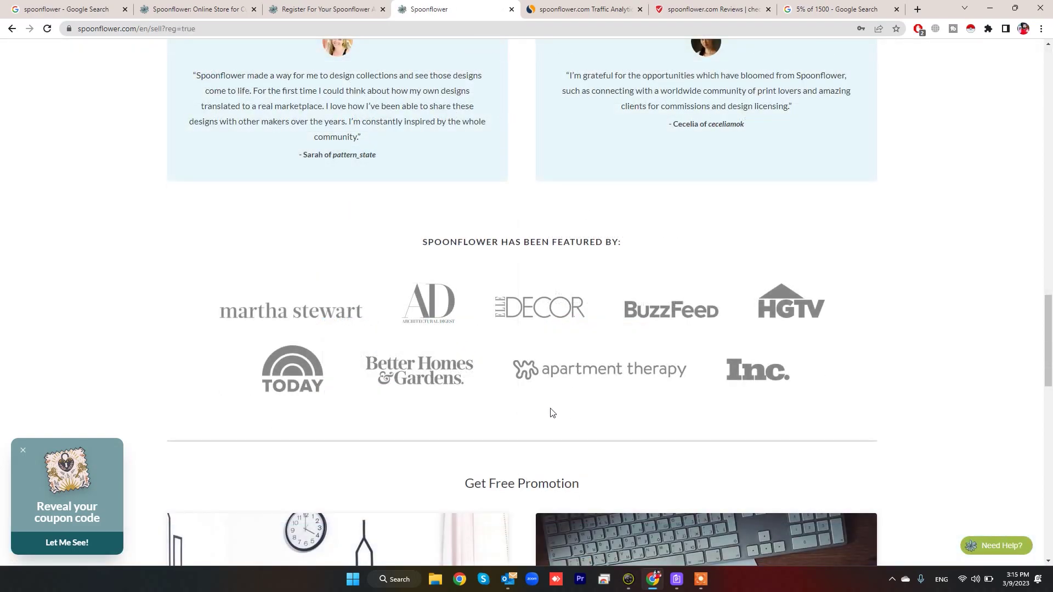
Look through the Make Money with Spoonflower page, from the commission tiers to the Start Selling Today section.
{"action": "scroll", "coordinate": [477, 314], "scroll_direction": "down", "scroll_amount": 5}
{"action": "scroll", "coordinate": [477, 314], "scroll_direction": "down", "scroll_amount": 4}
{"action": "scroll", "coordinate": [461, 264], "scroll_direction": "up", "scroll_amount": 20}
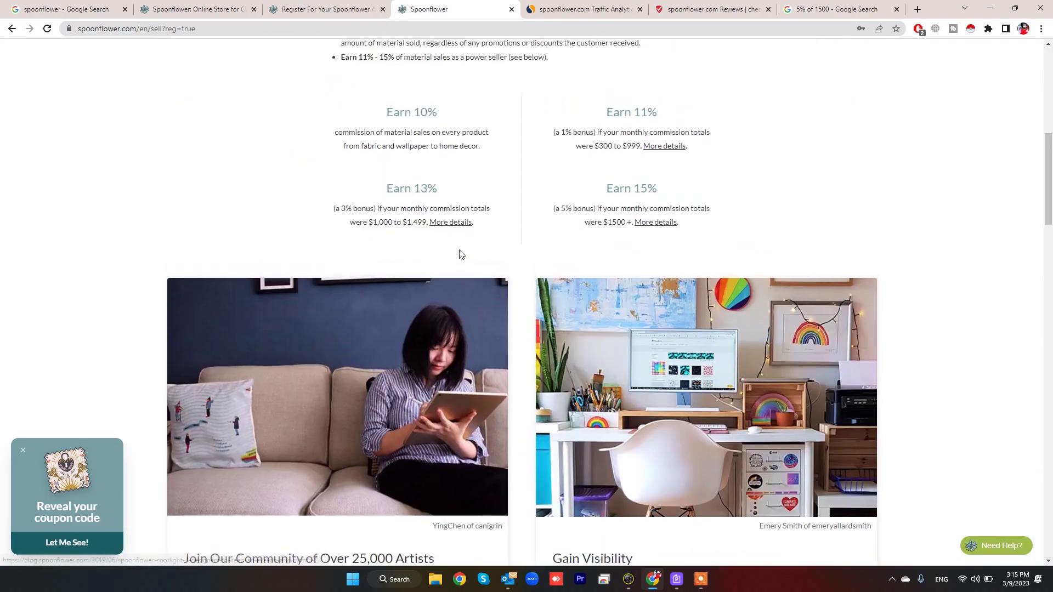
{"action": "scroll", "coordinate": [461, 242], "scroll_direction": "down", "scroll_amount": 15}
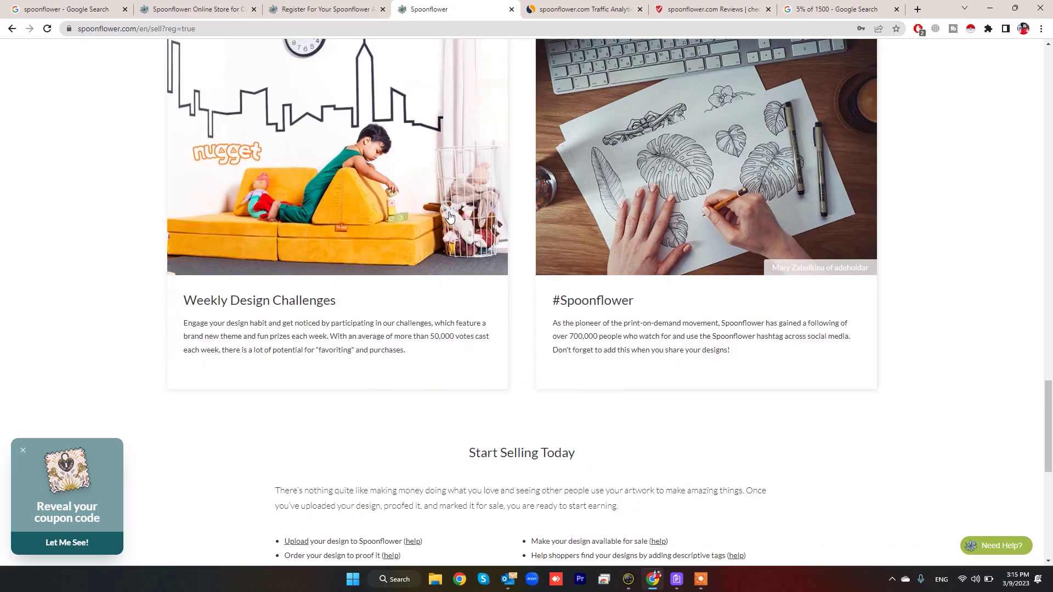
{"action": "scroll", "coordinate": [451, 221], "scroll_direction": "down", "scroll_amount": 1}
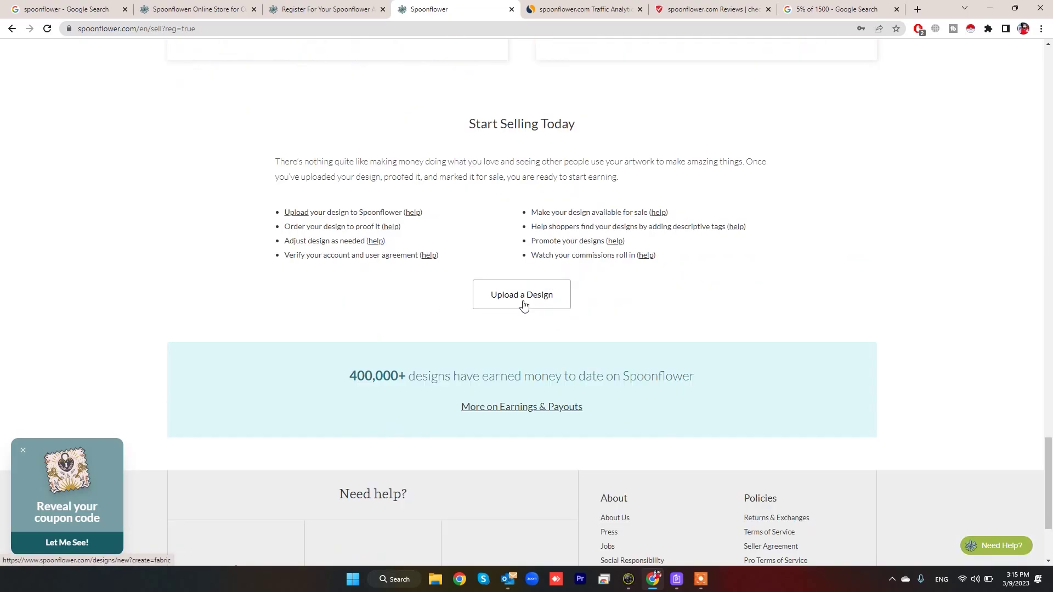
{"action": "scroll", "coordinate": [903, 489], "scroll_direction": "up", "scroll_amount": 15}
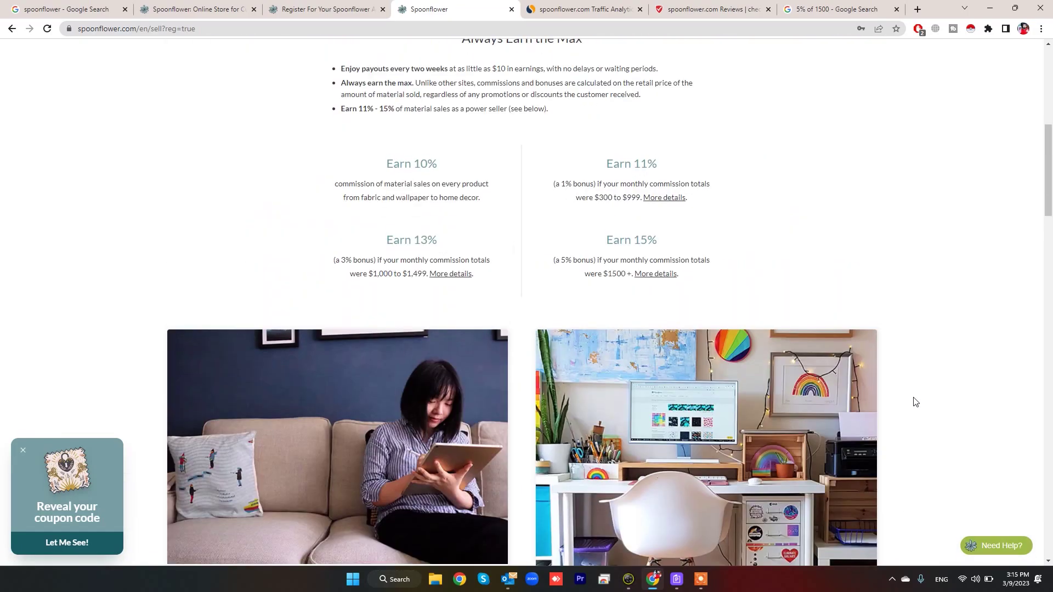
{"action": "scroll", "coordinate": [915, 402], "scroll_direction": "up", "scroll_amount": 8}
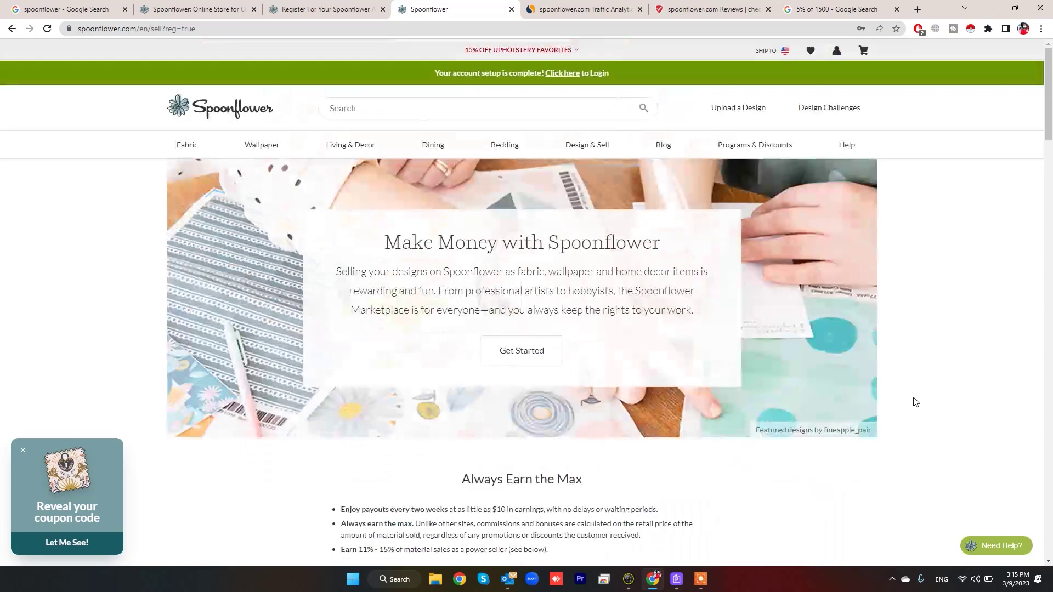
Open the design upload page and choose graffiti-508272_1920.jpg from the Downloads folder as the file.
{"action": "left_click", "coordinate": [738, 112]}
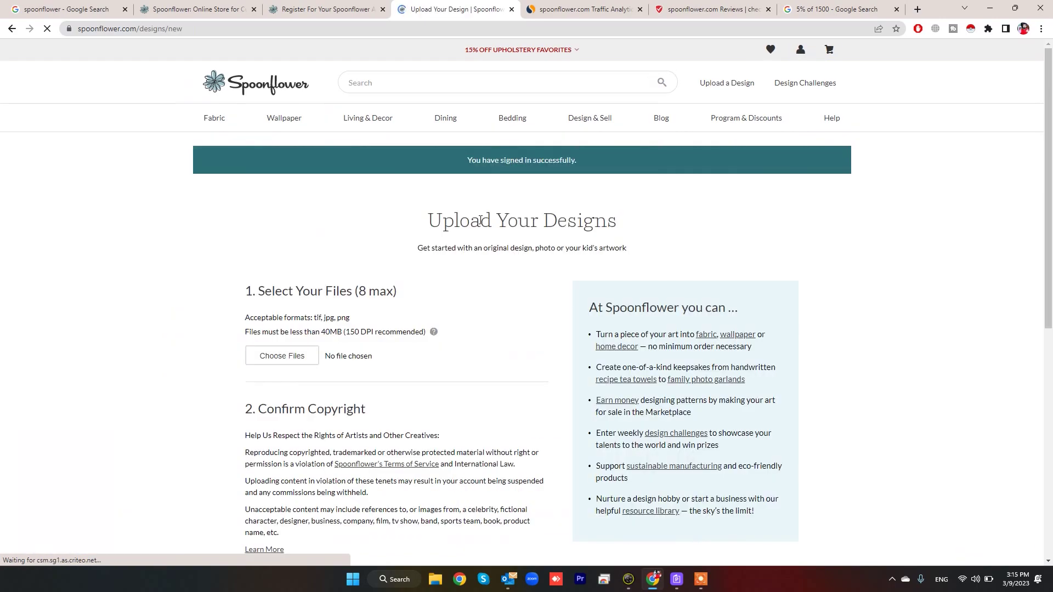
{"action": "scroll", "coordinate": [384, 220], "scroll_direction": "down", "scroll_amount": 5}
{"action": "scroll", "coordinate": [269, 190], "scroll_direction": "up", "scroll_amount": 2}
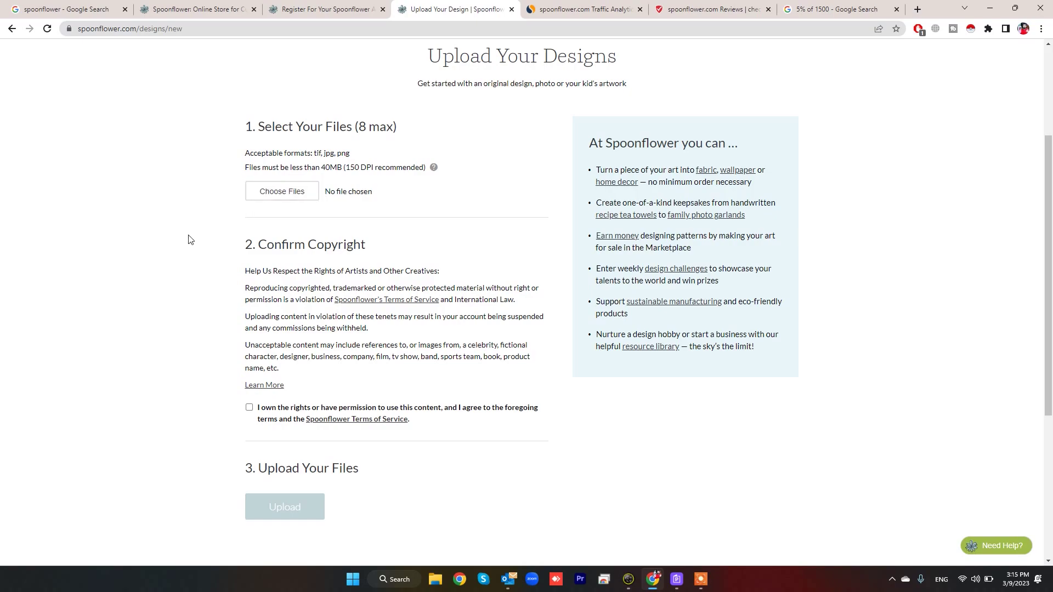
{"action": "left_click", "coordinate": [276, 196]}
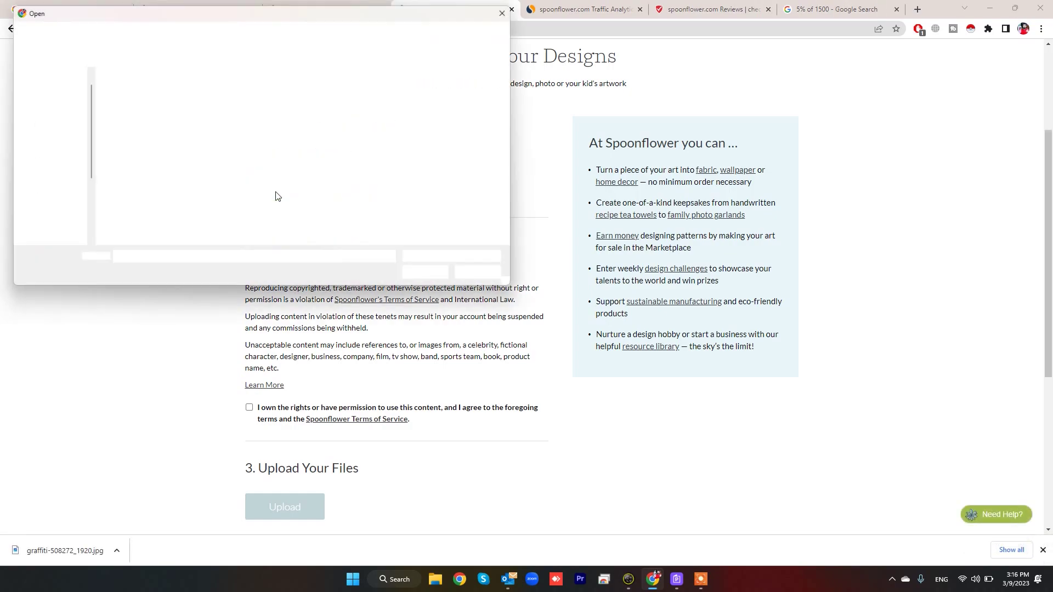
{"action": "left_click", "coordinate": [137, 117]}
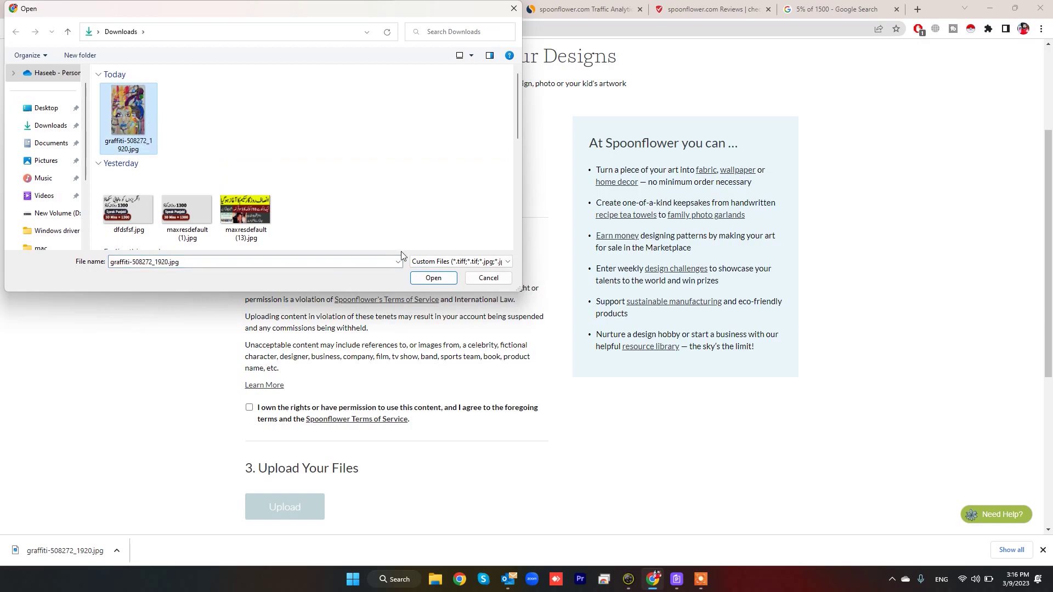
{"action": "left_click", "coordinate": [426, 280]}
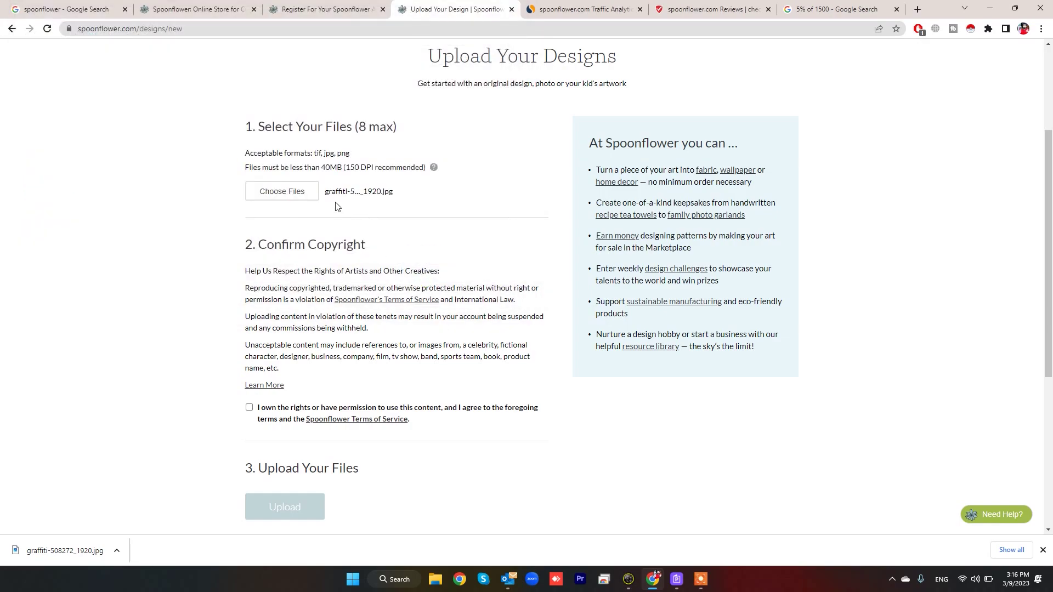
Confirm the rights to the content and the Terms of Service, and upload the graffiti design.
{"action": "scroll", "coordinate": [264, 333], "scroll_direction": "down", "scroll_amount": 2}
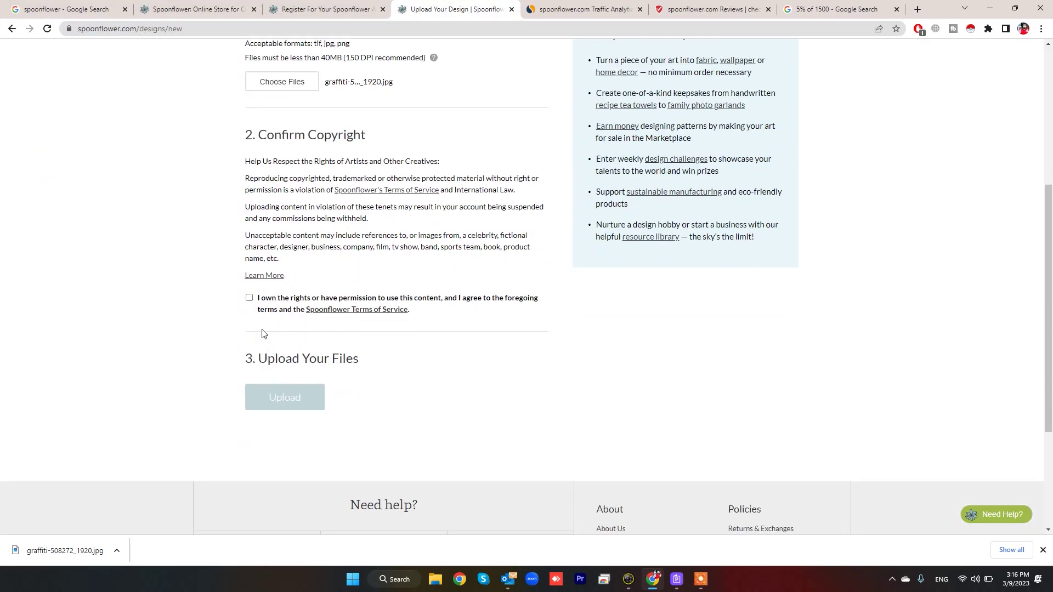
{"action": "left_click", "coordinate": [249, 298]}
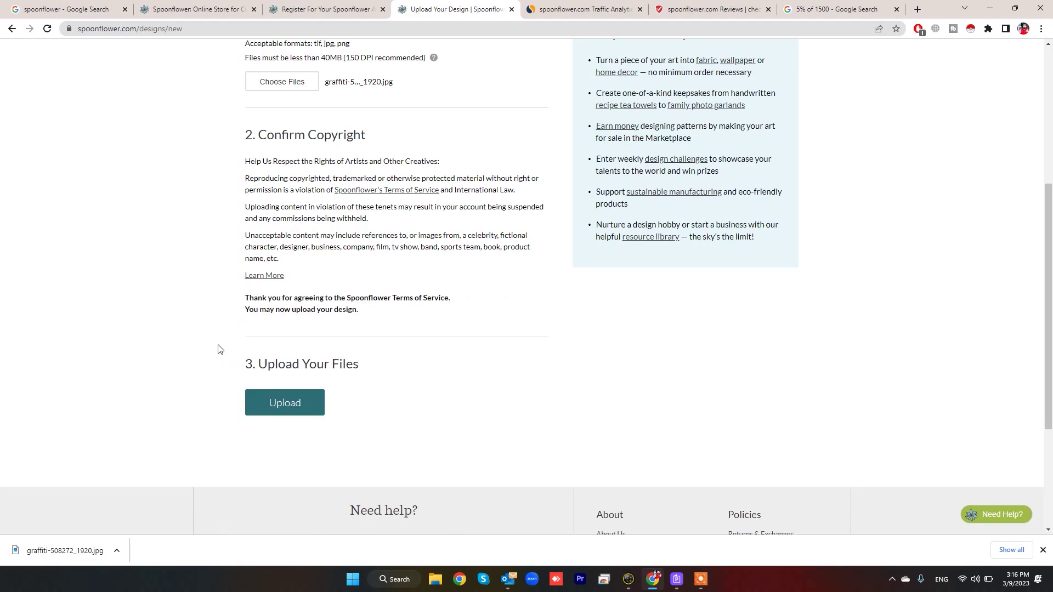
{"action": "left_click", "coordinate": [290, 404]}
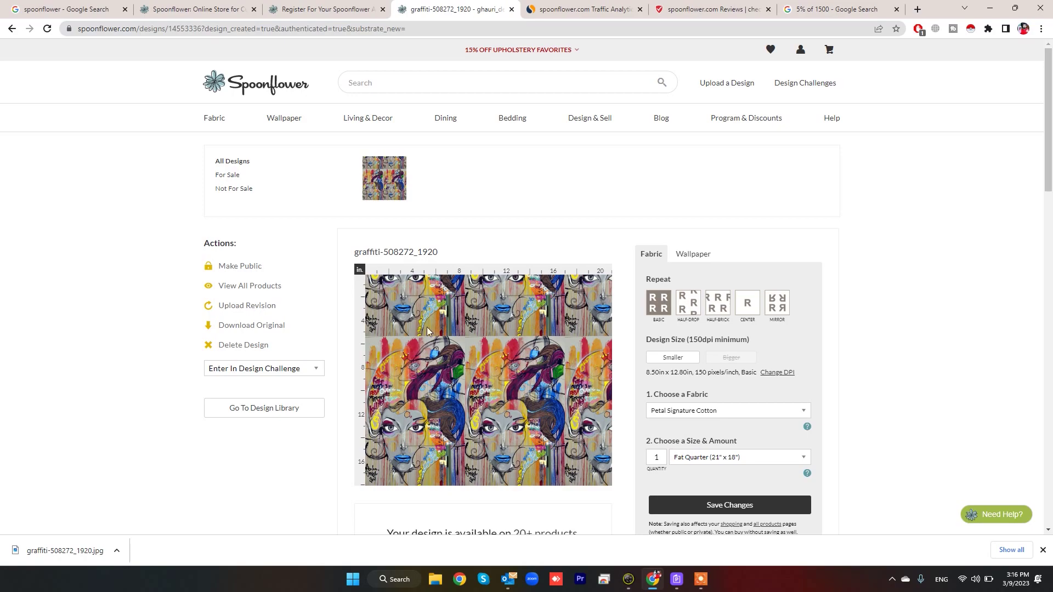
Preview the fabric design with the Half-Drop, Half-Brick, Center and Mirror repeats, and return to the Basic repeat.
{"action": "left_click", "coordinate": [689, 307]}
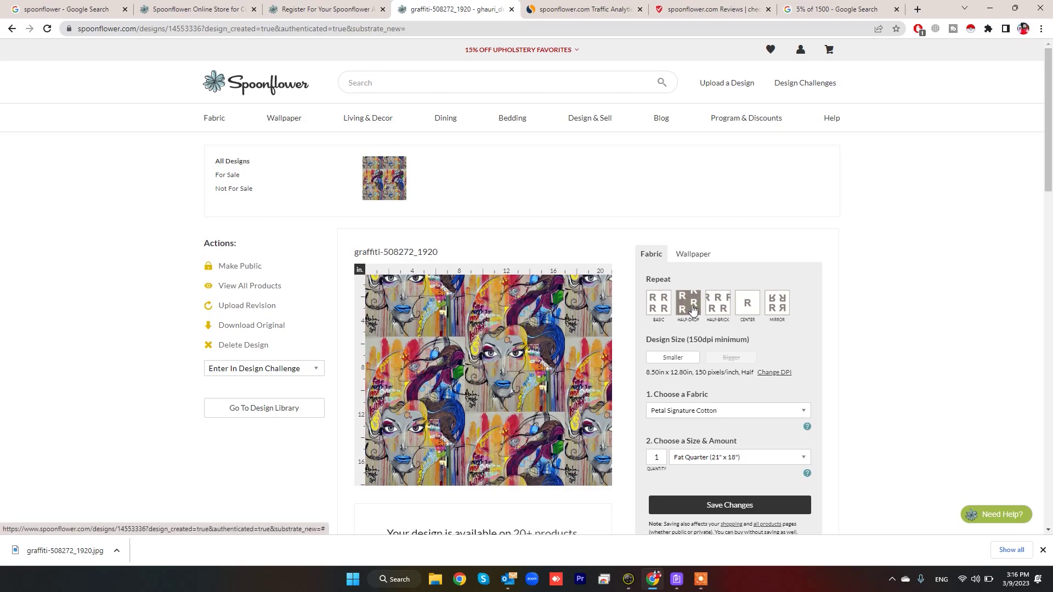
{"action": "left_click", "coordinate": [714, 308]}
{"action": "left_click", "coordinate": [741, 304]}
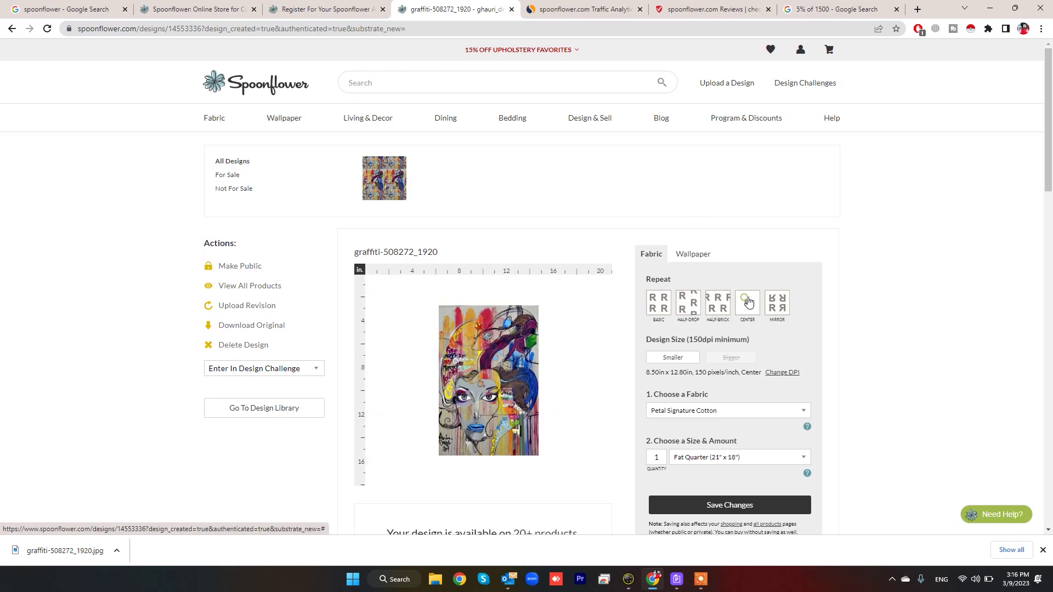
{"action": "left_click", "coordinate": [774, 304]}
{"action": "left_click", "coordinate": [757, 305]}
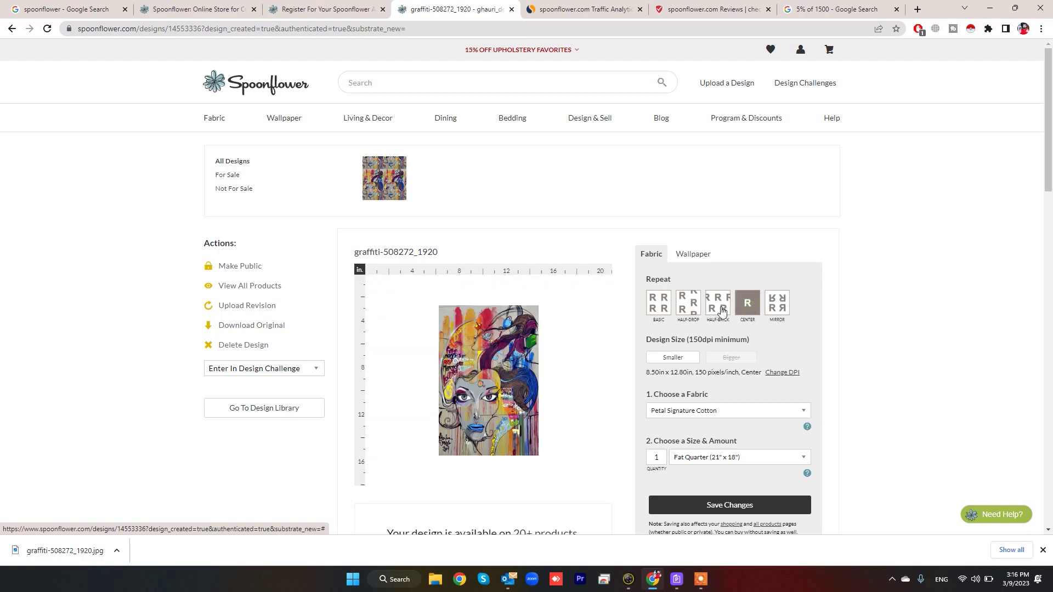
{"action": "left_click", "coordinate": [719, 307]}
{"action": "left_click", "coordinate": [689, 305]}
{"action": "left_click", "coordinate": [654, 307]}
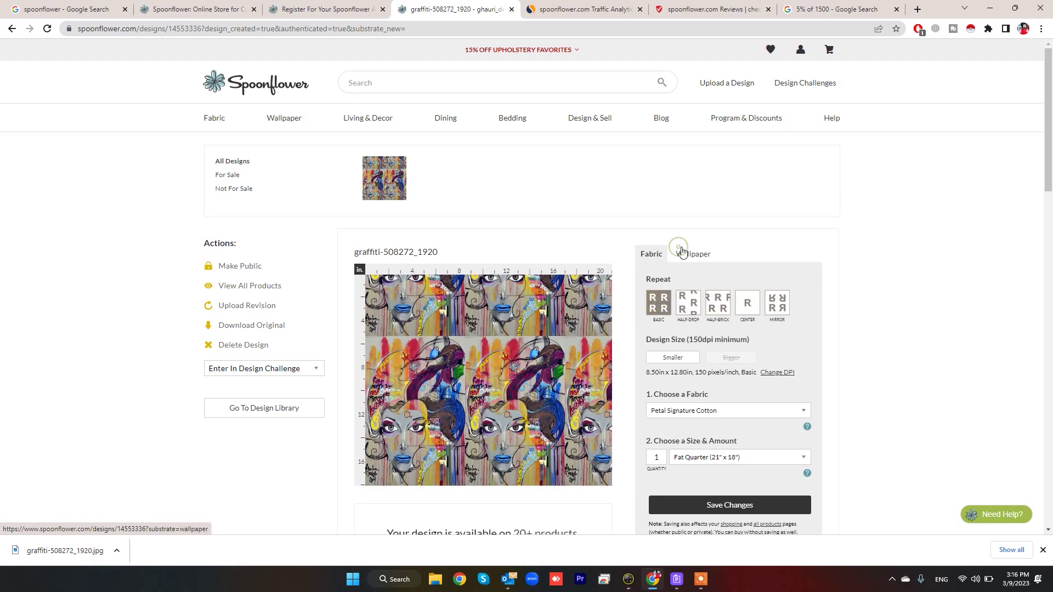
Preview the design as wallpaper with the Half-Drop, Half-Brick and Mirror repeats, and return to the Basic repeat.
{"action": "left_click", "coordinate": [688, 256]}
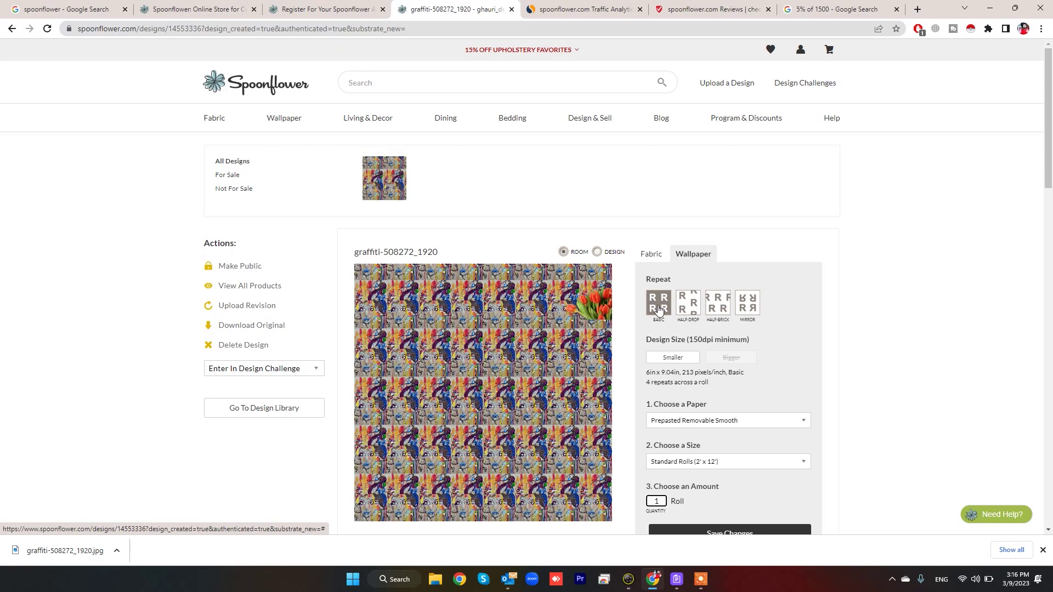
{"action": "left_click", "coordinate": [686, 302]}
{"action": "left_click", "coordinate": [710, 305]}
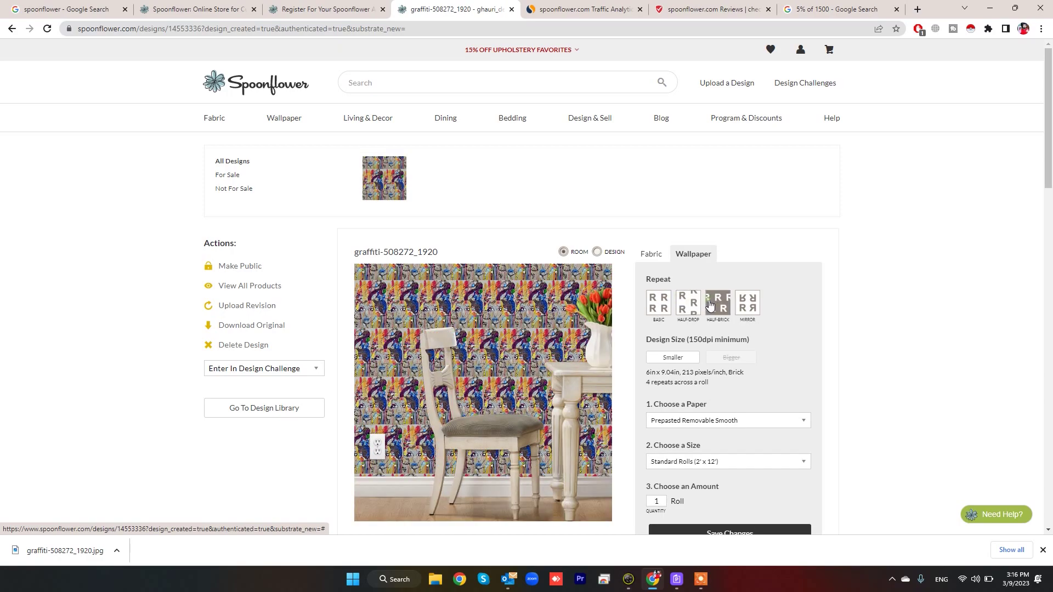
{"action": "left_click", "coordinate": [737, 307]}
{"action": "left_click", "coordinate": [659, 312]}
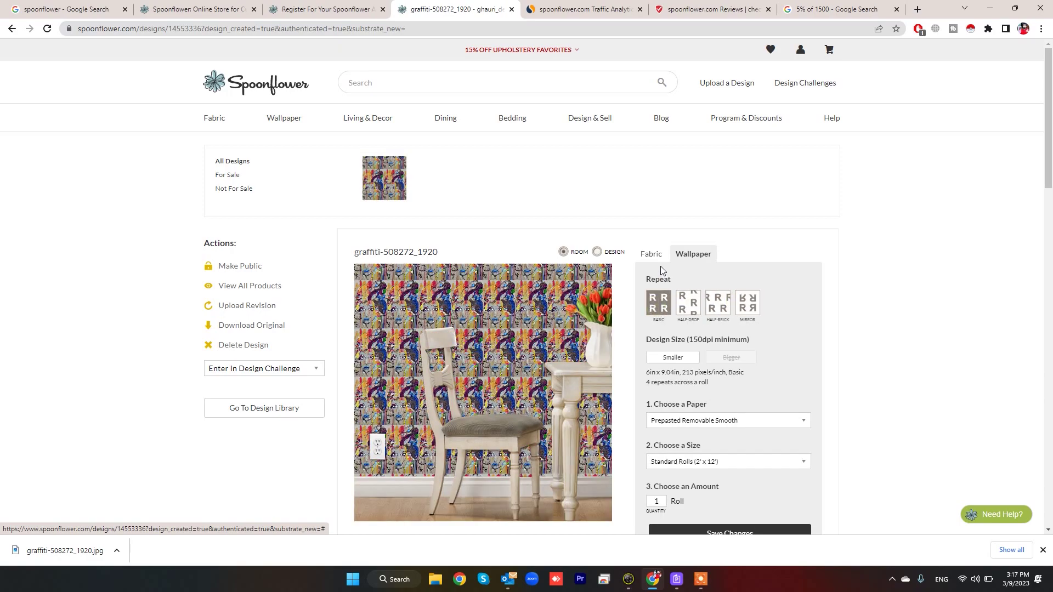
Return to the design's fabric settings and save them with the Basic repeat.
{"action": "left_click", "coordinate": [640, 265]}
{"action": "scroll", "coordinate": [882, 239], "scroll_direction": "down", "scroll_amount": 3}
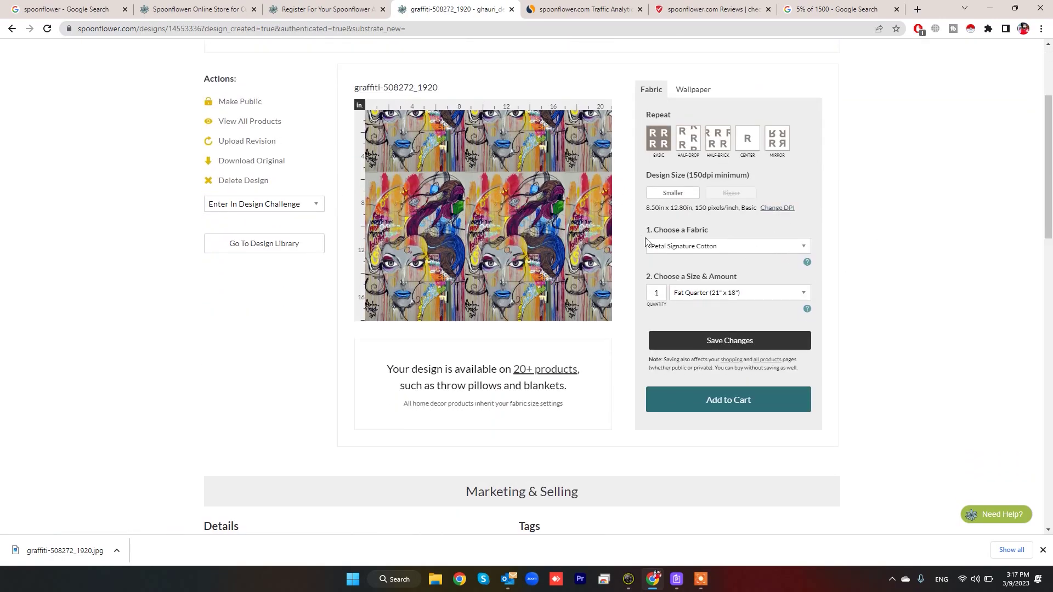
{"action": "left_click", "coordinate": [688, 346]}
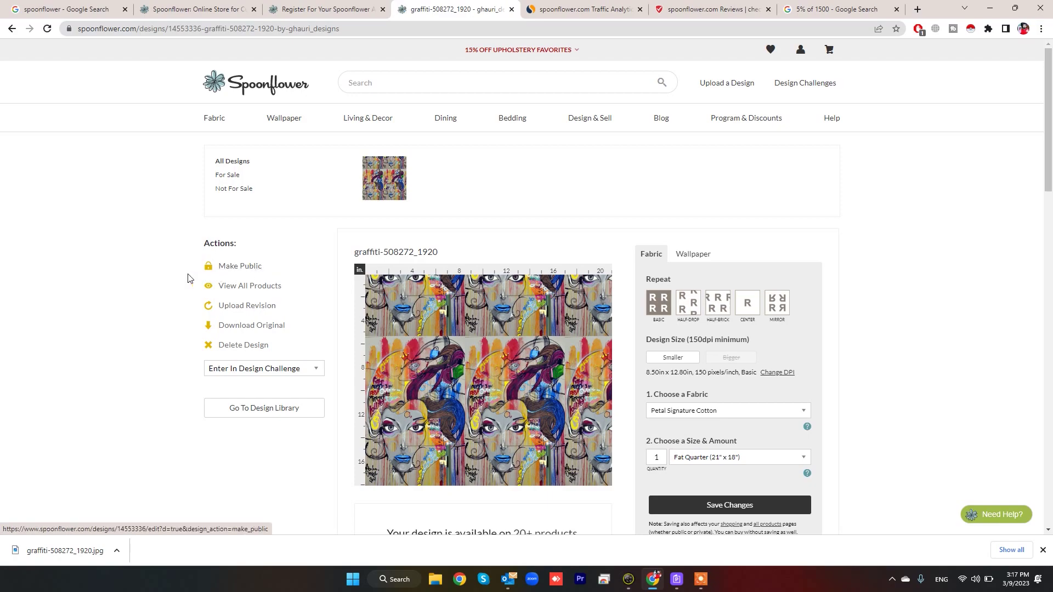
Make the uploaded graffiti design public.
{"action": "left_click", "coordinate": [232, 272]}
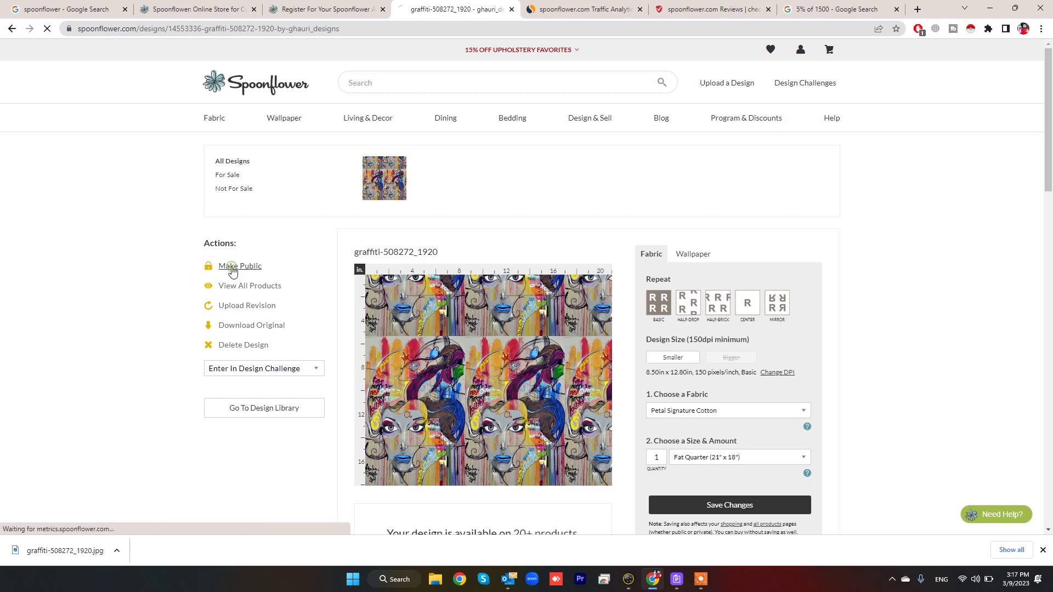